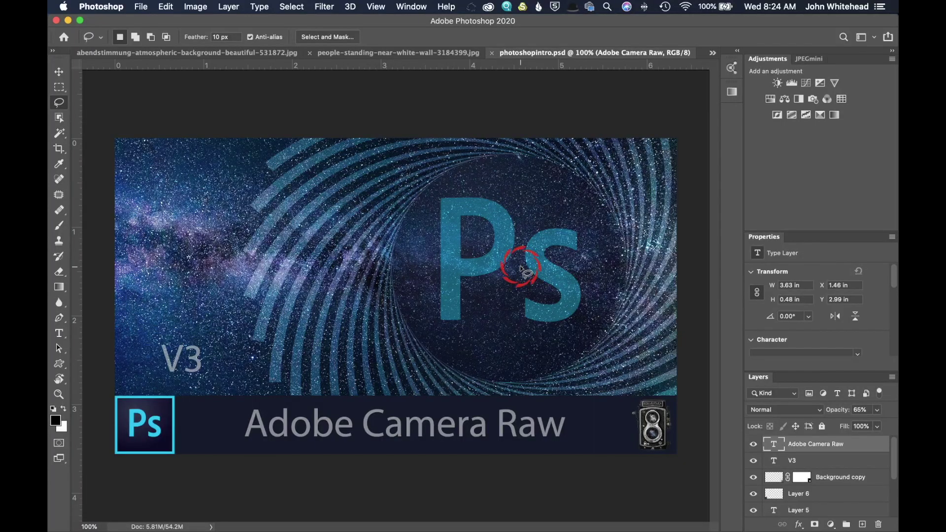
- Scrubby-zoom into the V3 text with the Zoom tool, then return the view to 100%
{"action": "left_click", "coordinate": [59, 394]}
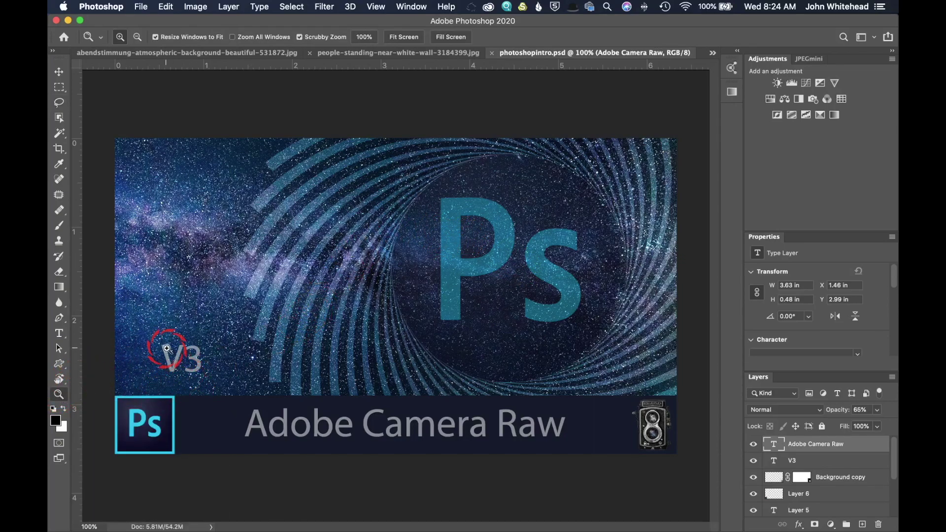
{"action": "left_click_drag", "start_coordinate": [168, 353], "coordinate": [443, 359]}
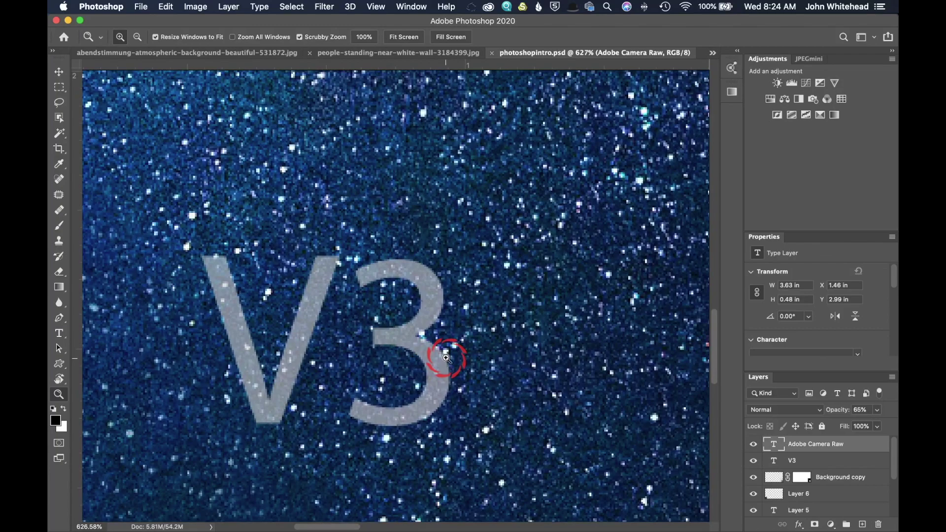
{"action": "key", "text": "super+1"}
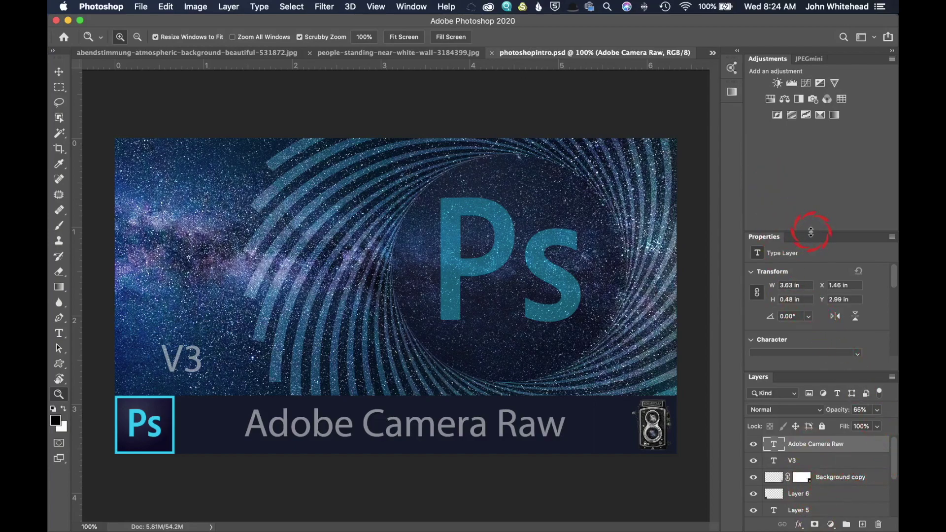
- Enlarge the Layers panel, then zoom to fit Layer 2, Layer 3 and the V3 text
{"action": "left_click_drag", "start_coordinate": [810, 232], "coordinate": [784, 113]}
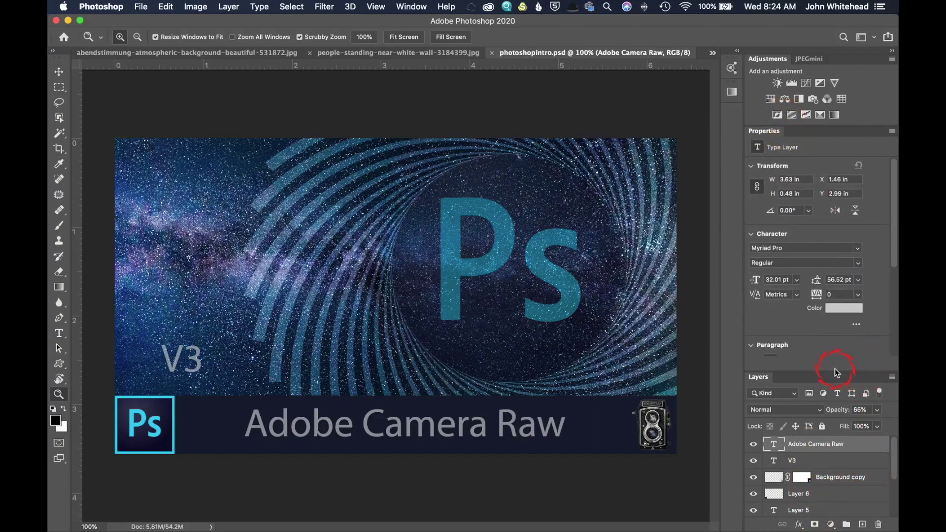
{"action": "left_click_drag", "start_coordinate": [834, 372], "coordinate": [815, 251]}
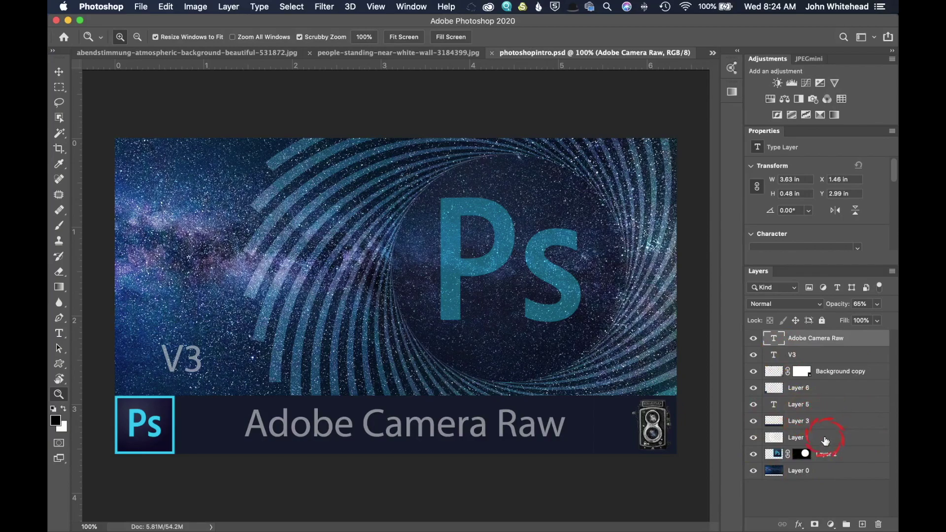
{"action": "key", "text": "alt"}
{"action": "left_click", "coordinate": [778, 454], "text": "alt"}
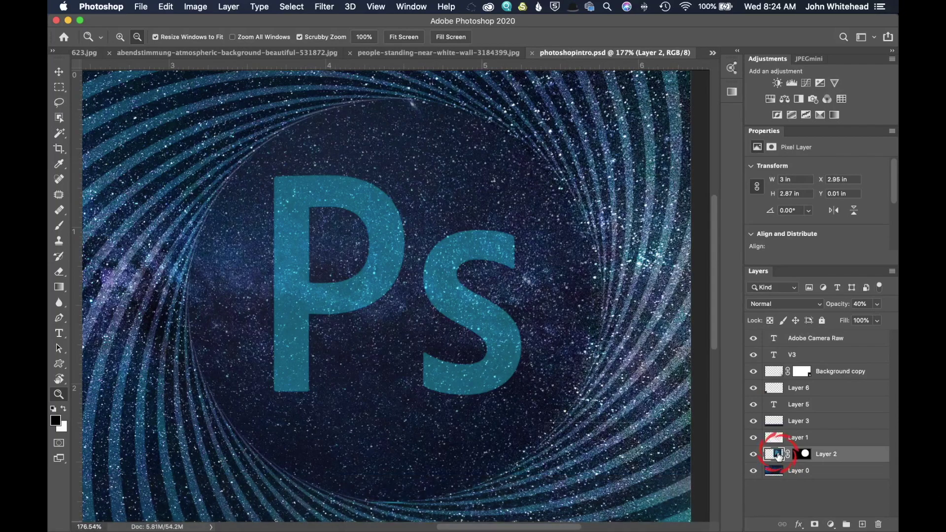
{"action": "left_click", "coordinate": [777, 424], "text": "alt"}
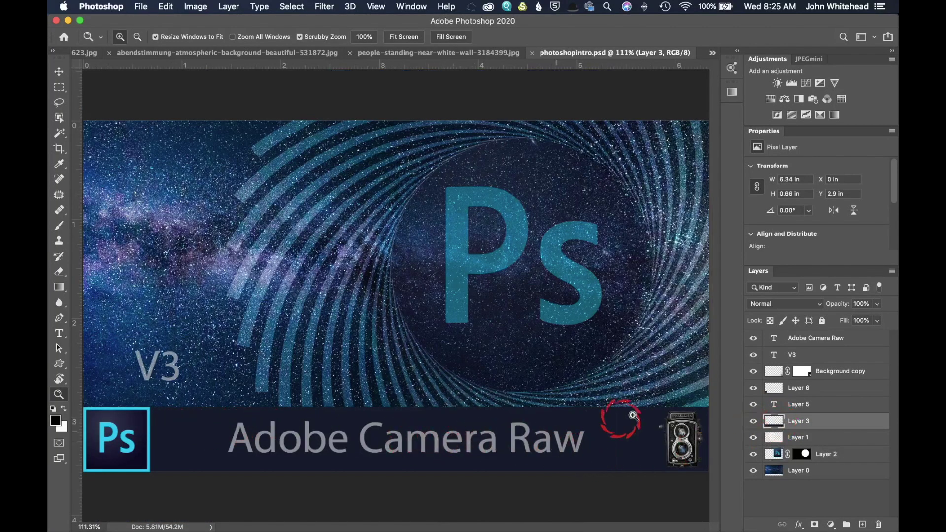
{"action": "left_click", "coordinate": [776, 357], "text": "alt"}
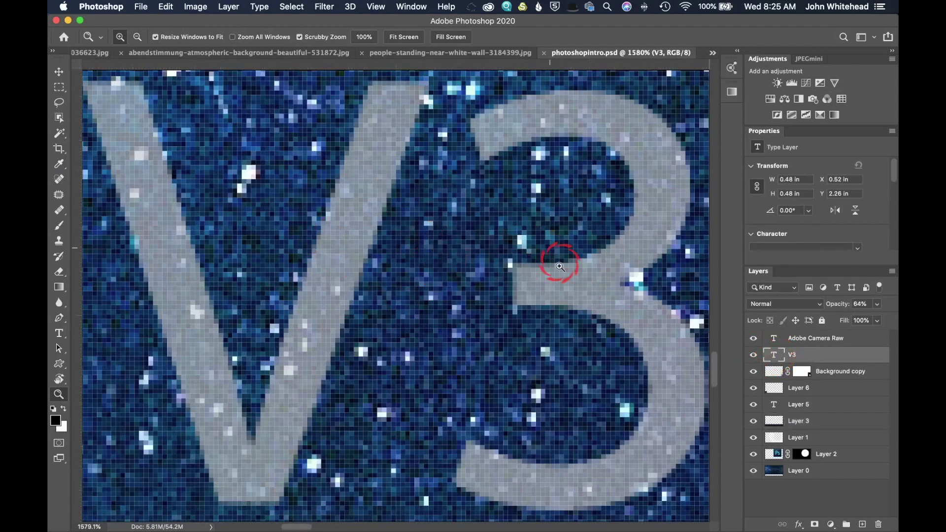
{"action": "key", "text": "super+minus"}
{"action": "key", "text": "super+minus"}
{"action": "key", "text": "super+minus"}
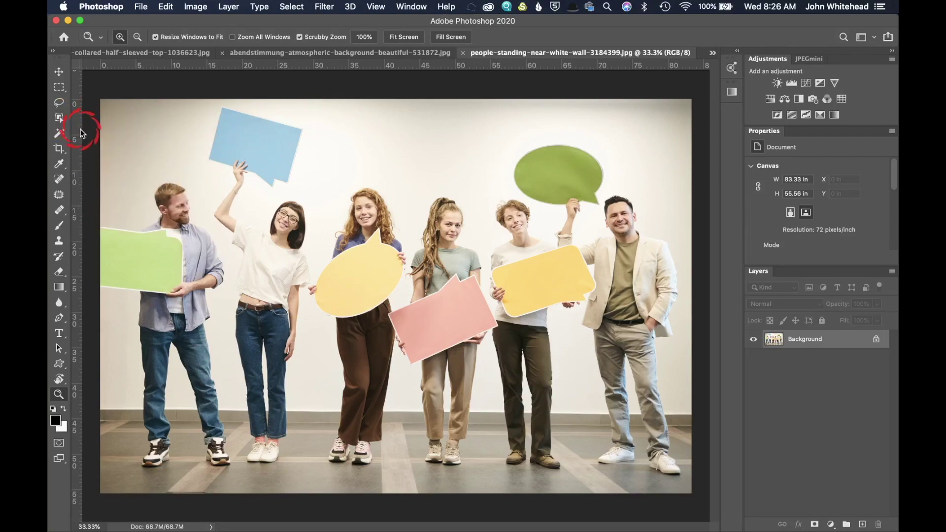
- Swap the Magic Wand toolbar slot to the Quick Selection Tool
{"action": "left_click", "coordinate": [59, 134]}
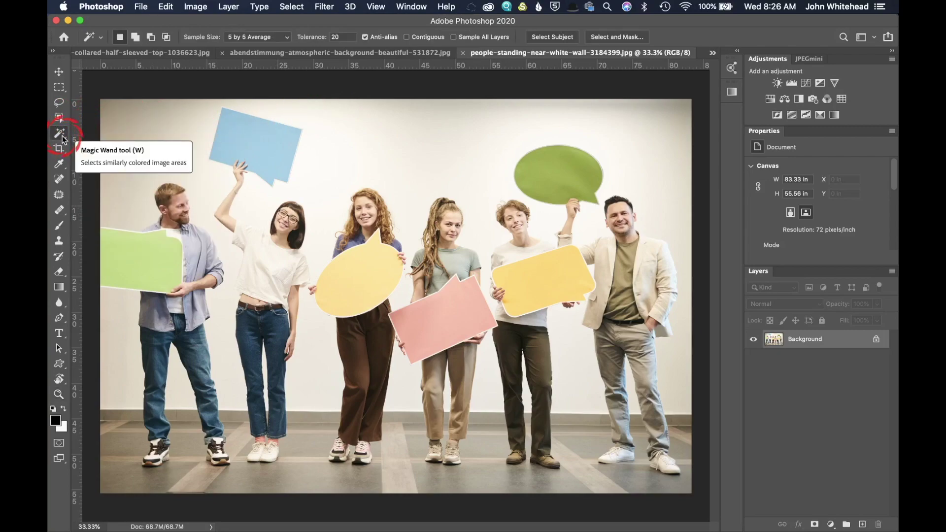
{"action": "right_click", "coordinate": [60, 134]}
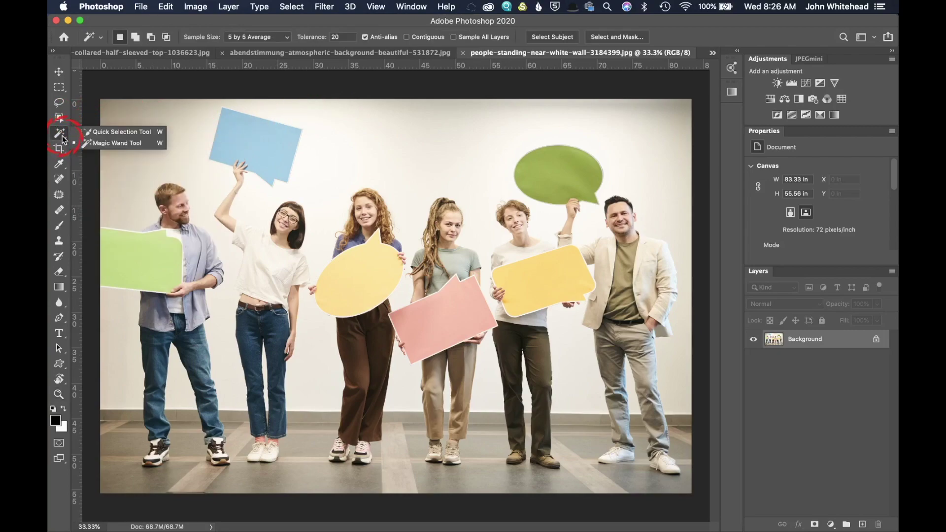
{"action": "left_click", "coordinate": [112, 132]}
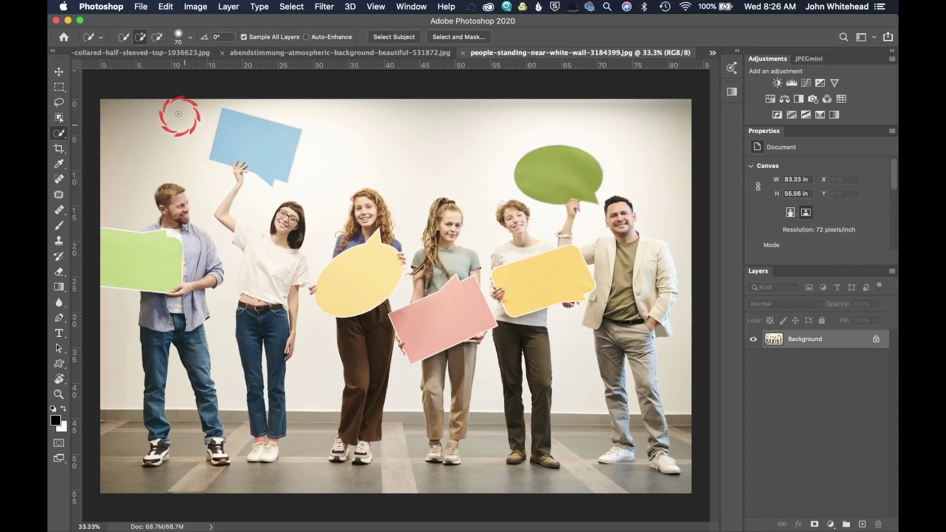
{"action": "left_click", "coordinate": [165, 6]}
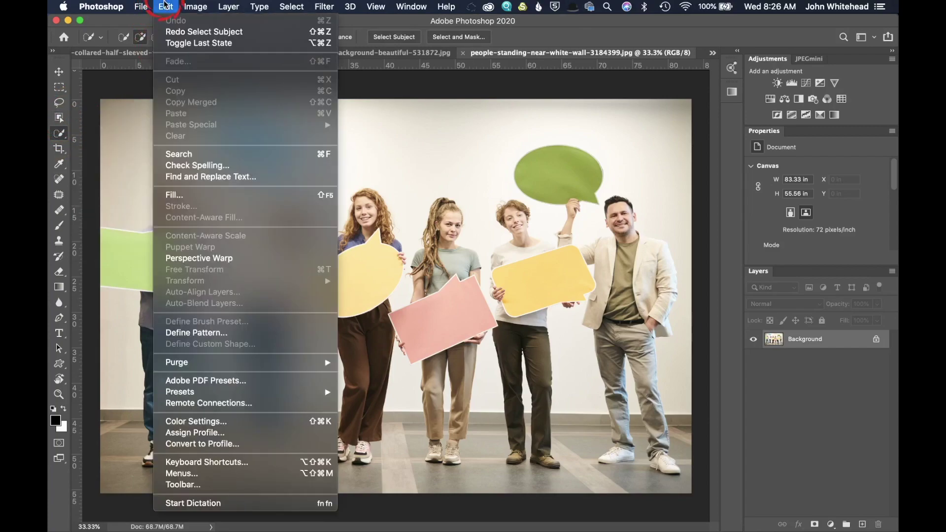
- In Edit > Toolbar, give Object Selection Tool its own group below Lasso Tool
{"action": "left_click", "coordinate": [212, 485]}
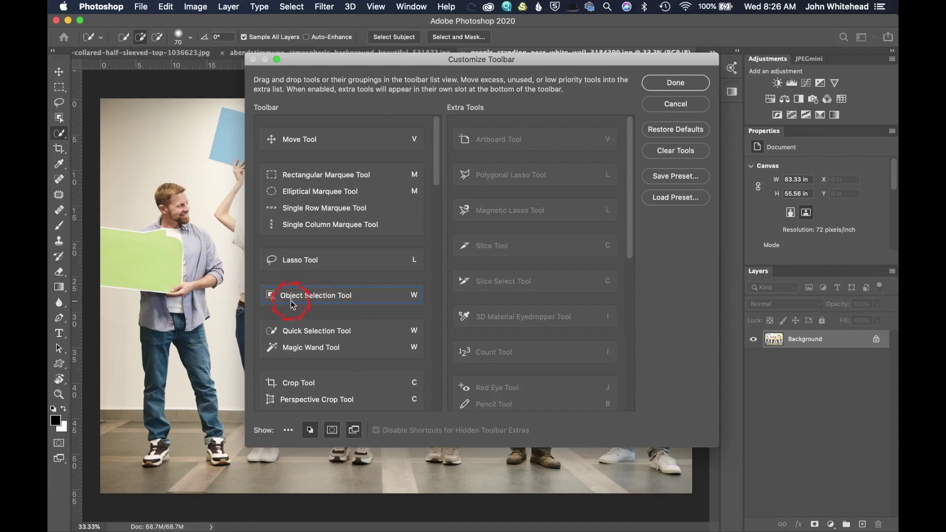
{"action": "left_click_drag", "start_coordinate": [288, 298], "coordinate": [536, 302]}
{"action": "left_click_drag", "start_coordinate": [491, 288], "coordinate": [286, 280]}
{"action": "mouse_move", "coordinate": [311, 300]}
{"action": "left_mouse_down"}
{"action": "mouse_move", "coordinate": [338, 331]}
{"action": "mouse_move", "coordinate": [330, 341]}
{"action": "left_mouse_up"}
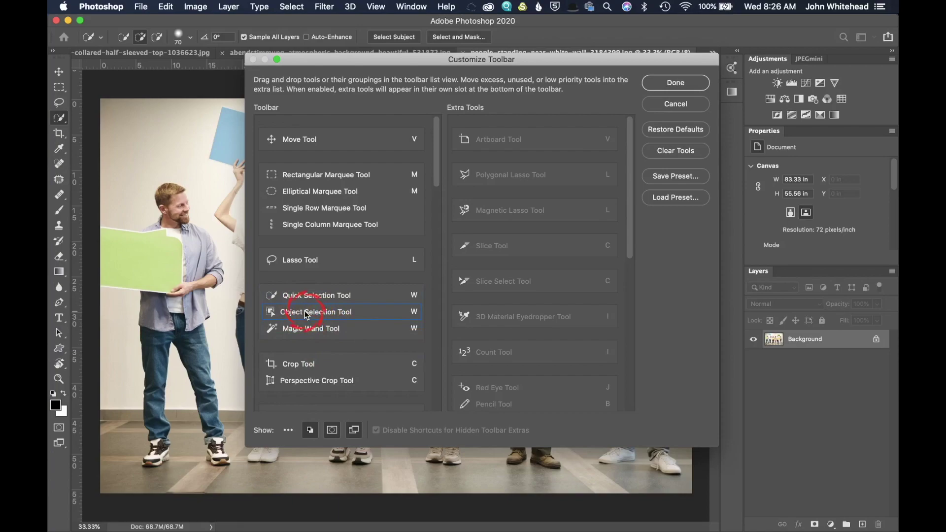
{"action": "left_click_drag", "start_coordinate": [306, 315], "coordinate": [309, 282]}
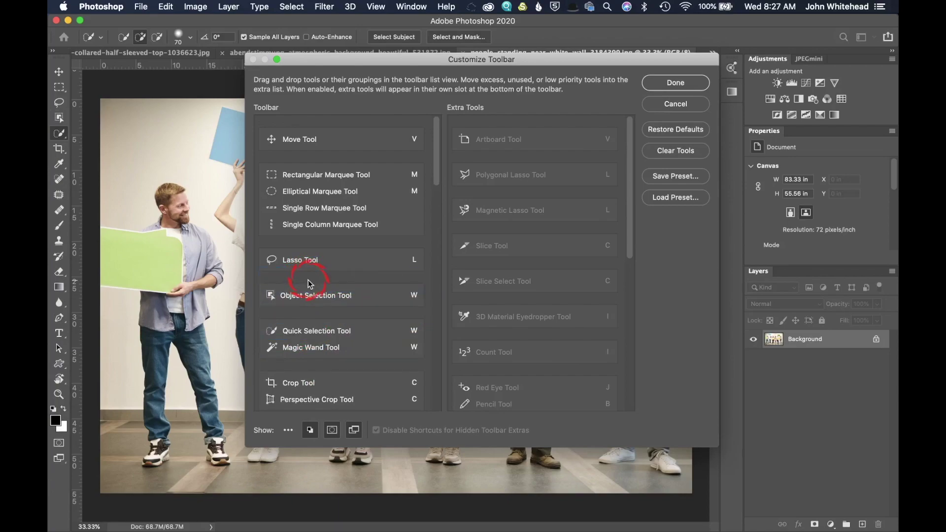
{"action": "left_click", "coordinate": [673, 88]}
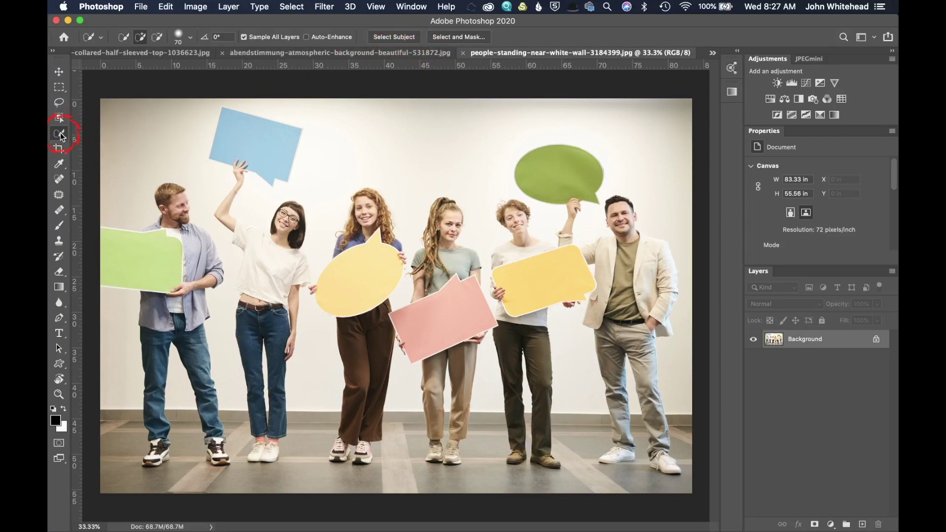
- Run Select Subject to select all six people, then deselect
{"action": "left_click", "coordinate": [389, 40]}
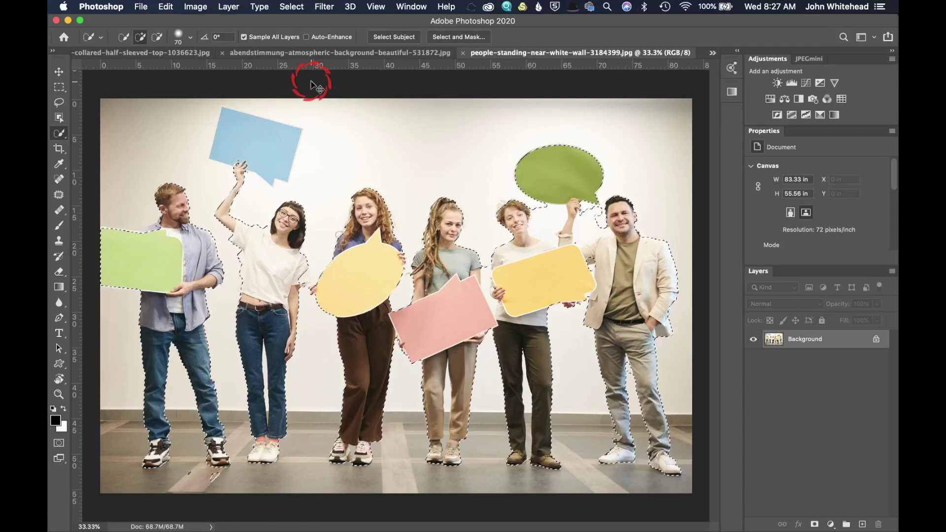
{"action": "key", "text": "super+d"}
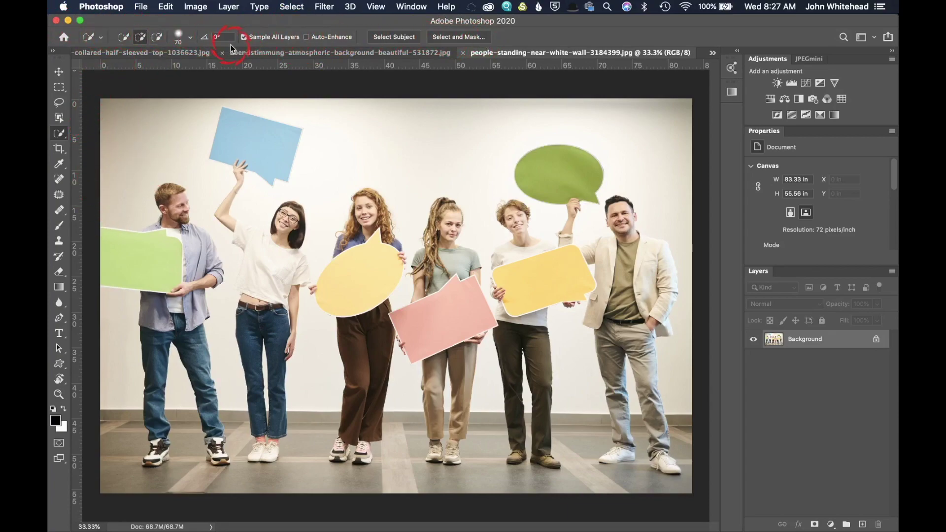
- Pick the Object Selection tool and set its Mode to Rectangle
{"action": "left_click", "coordinate": [57, 119]}
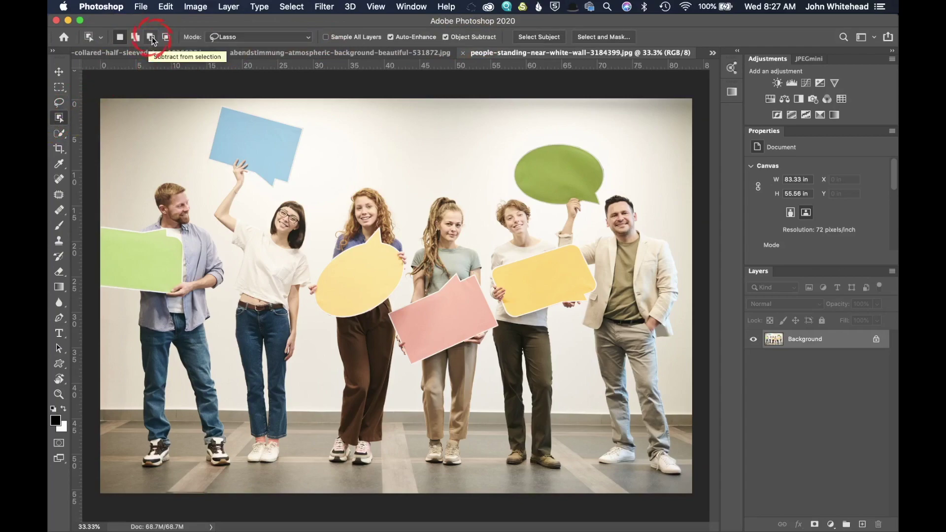
{"action": "left_click", "coordinate": [246, 37]}
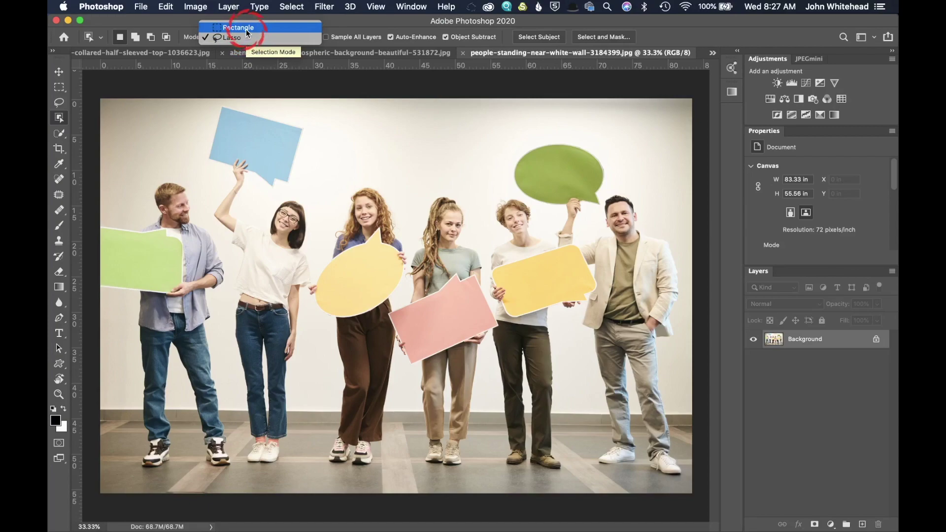
{"action": "left_click", "coordinate": [247, 28]}
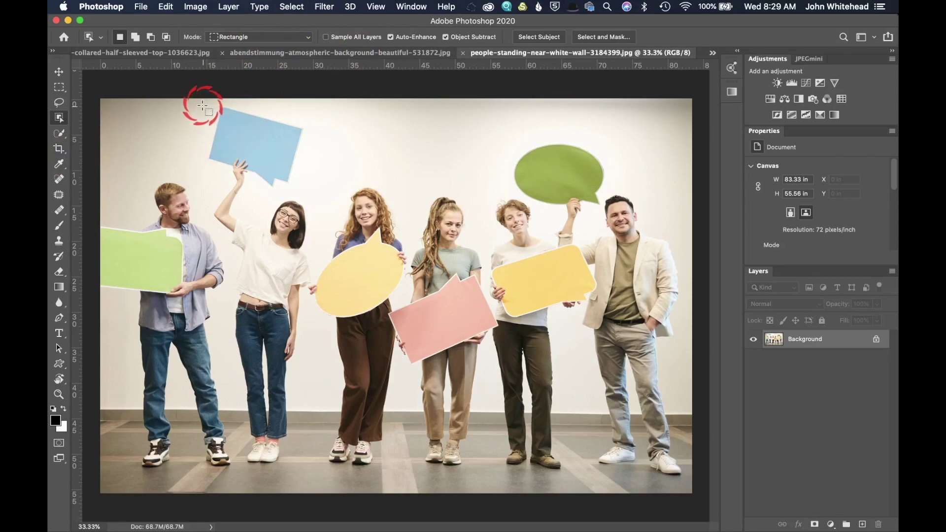
- Drag a rectangle around the white-top woman and her blue speech bubble
{"action": "left_click_drag", "start_coordinate": [203, 102], "coordinate": [313, 480]}
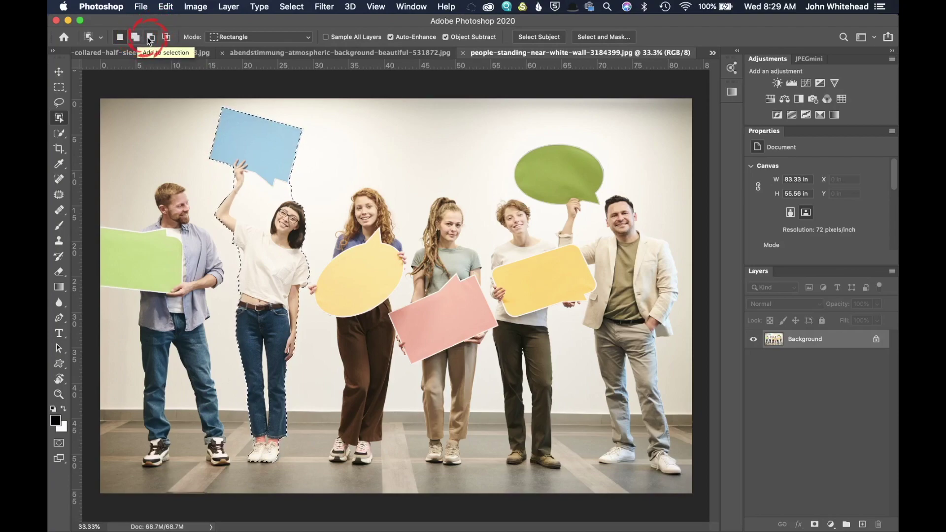
- Alt-drag to subtract areas around the woman and near the bubble's tail, then deselect
{"action": "left_click_drag", "start_coordinate": [239, 168], "coordinate": [239, 167]}
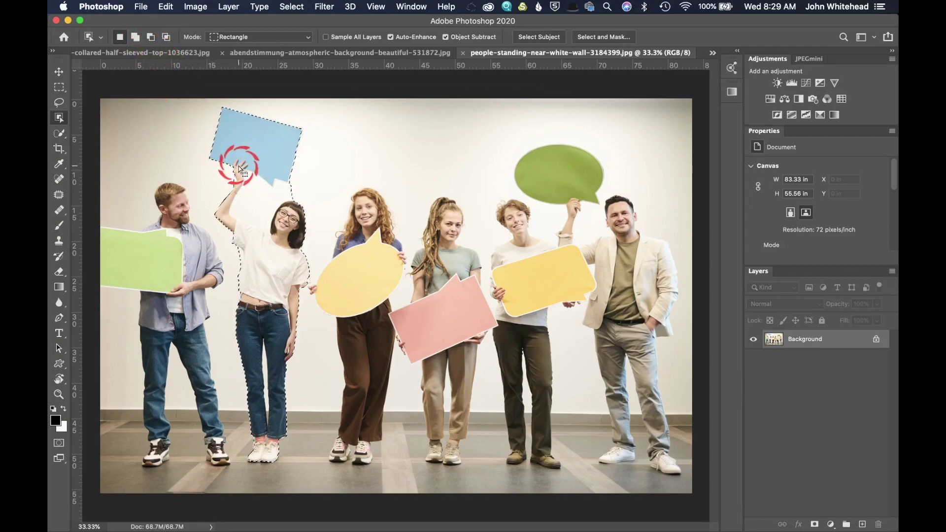
{"action": "key", "text": "alt"}
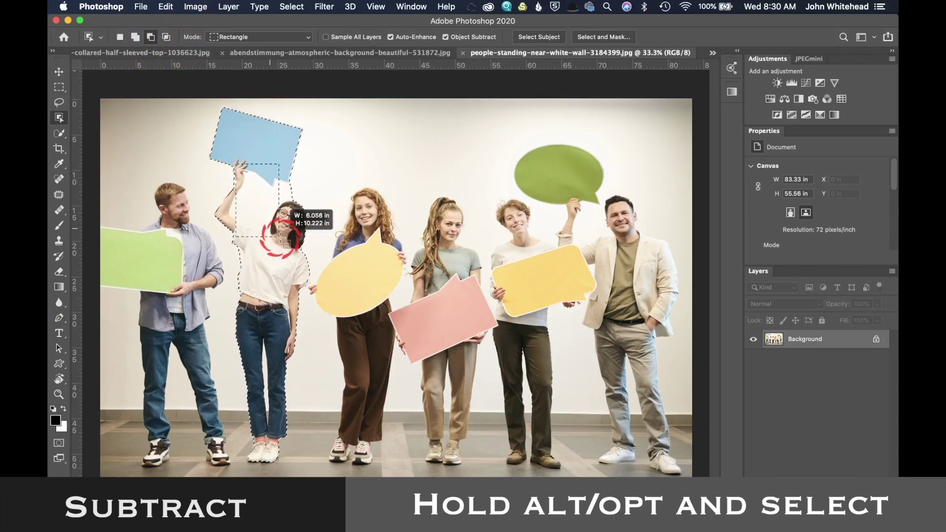
{"action": "left_click_drag", "start_coordinate": [294, 237], "coordinate": [294, 236]}
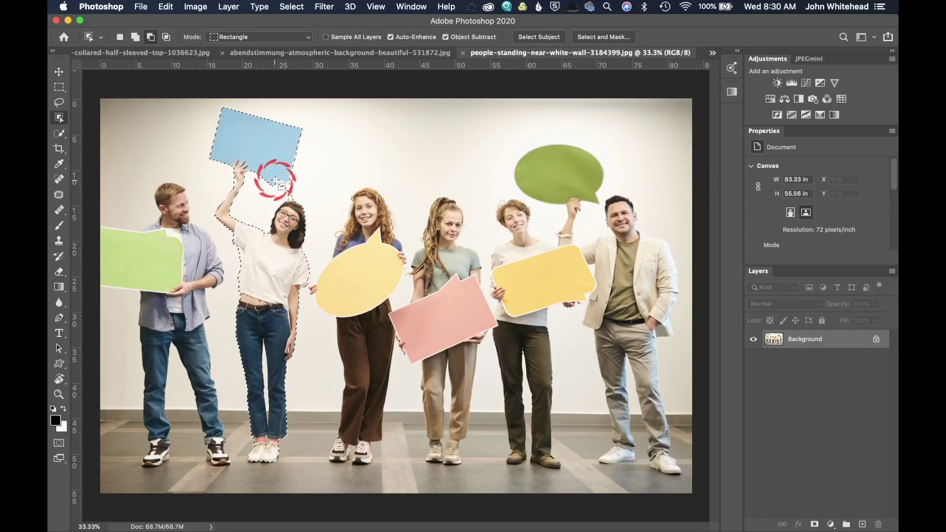
{"action": "left_click_drag", "start_coordinate": [280, 187], "coordinate": [292, 196]}
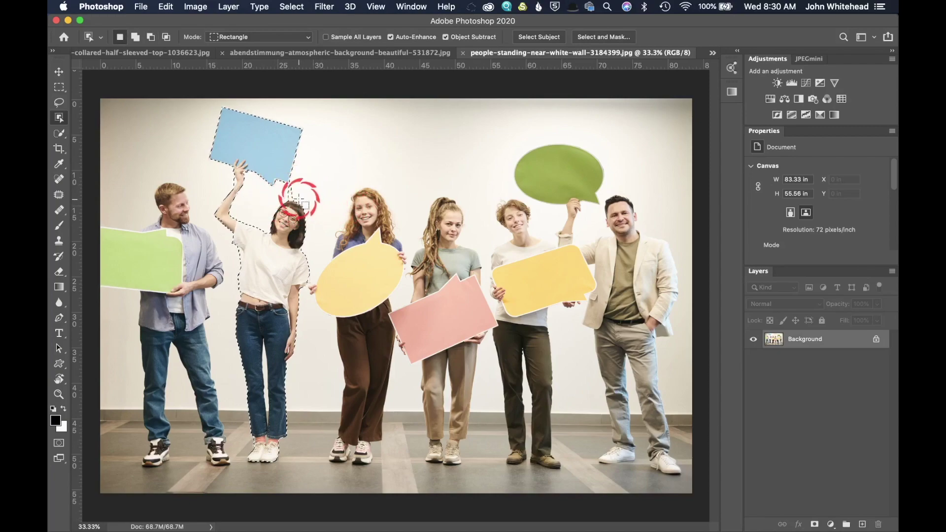
{"action": "left_click", "coordinate": [376, 175]}
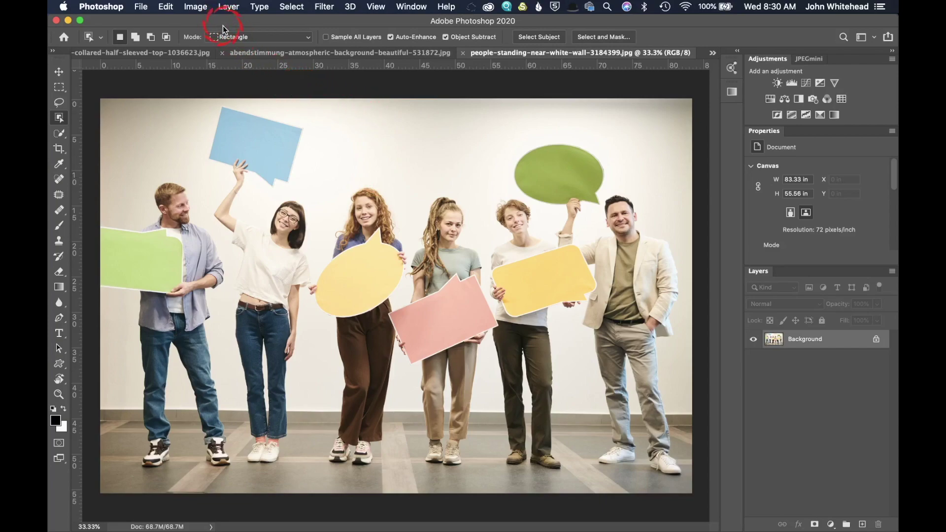
- Switch Object Selection to Lasso mode and outline the woman with the blue bubble
{"action": "left_click", "coordinate": [233, 37]}
{"action": "left_click", "coordinate": [229, 45]}
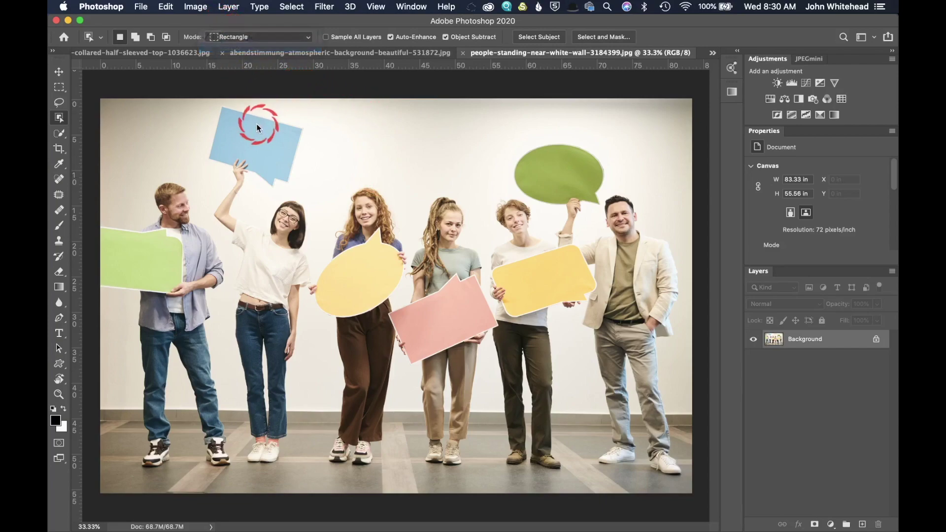
{"action": "mouse_move", "coordinate": [225, 103]}
{"action": "left_mouse_down"}
{"action": "mouse_move", "coordinate": [207, 125]}
{"action": "mouse_move", "coordinate": [214, 168]}
{"action": "mouse_move", "coordinate": [204, 201]}
{"action": "mouse_move", "coordinate": [211, 236]}
{"action": "mouse_move", "coordinate": [228, 256]}
{"action": "mouse_move", "coordinate": [246, 480]}
{"action": "mouse_move", "coordinate": [284, 458]}
{"action": "mouse_move", "coordinate": [305, 417]}
{"action": "mouse_move", "coordinate": [321, 212]}
{"action": "mouse_move", "coordinate": [315, 124]}
{"action": "mouse_move", "coordinate": [278, 103]}
{"action": "mouse_move", "coordinate": [232, 106]}
{"action": "left_mouse_up"}
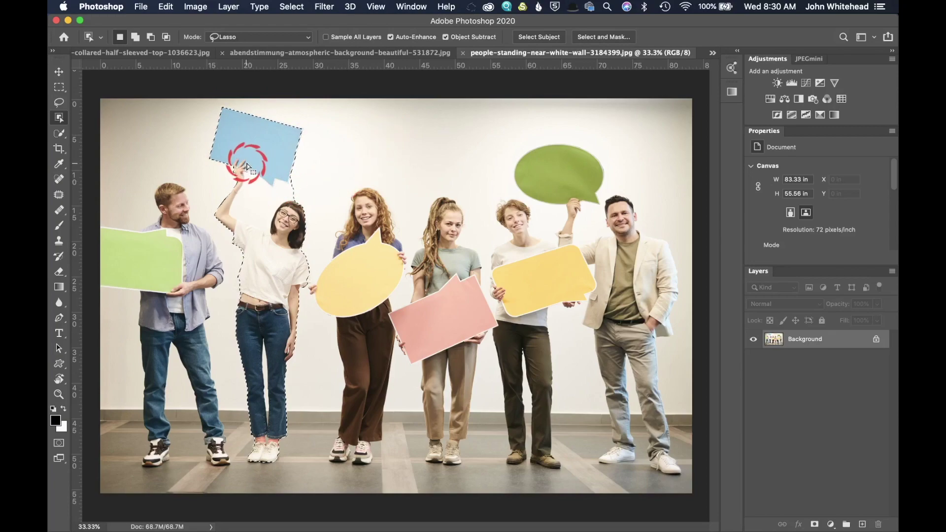
- Subtract the background beside her raised arm and the gap below the bubble
{"action": "key", "text": "alt"}
{"action": "mouse_move", "coordinate": [245, 170]}
{"action": "left_mouse_down"}
{"action": "mouse_move", "coordinate": [231, 212]}
{"action": "mouse_move", "coordinate": [260, 234]}
{"action": "mouse_move", "coordinate": [293, 195]}
{"action": "mouse_move", "coordinate": [290, 183]}
{"action": "mouse_move", "coordinate": [246, 168]}
{"action": "left_mouse_up"}
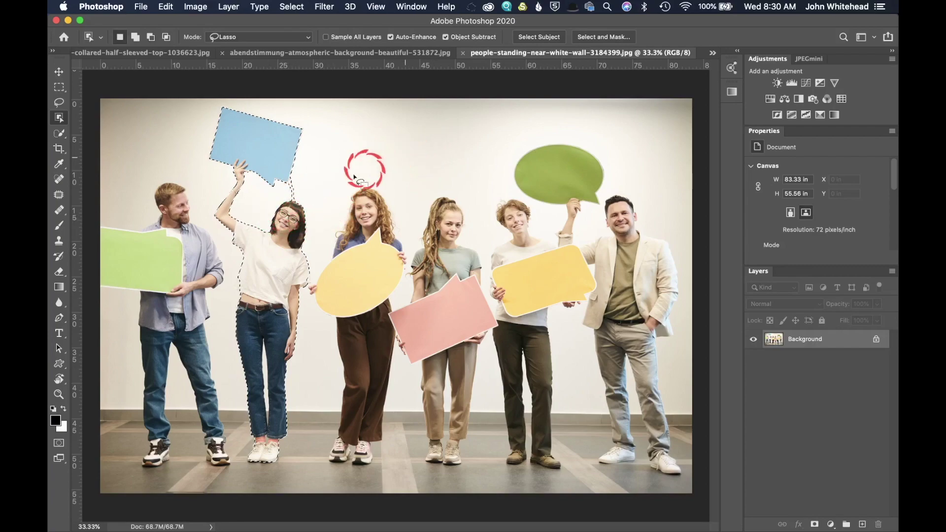
{"action": "mouse_move", "coordinate": [291, 182]}
{"action": "left_mouse_down"}
{"action": "mouse_move", "coordinate": [282, 192]}
{"action": "mouse_move", "coordinate": [306, 194]}
{"action": "mouse_move", "coordinate": [288, 180]}
{"action": "left_mouse_up"}
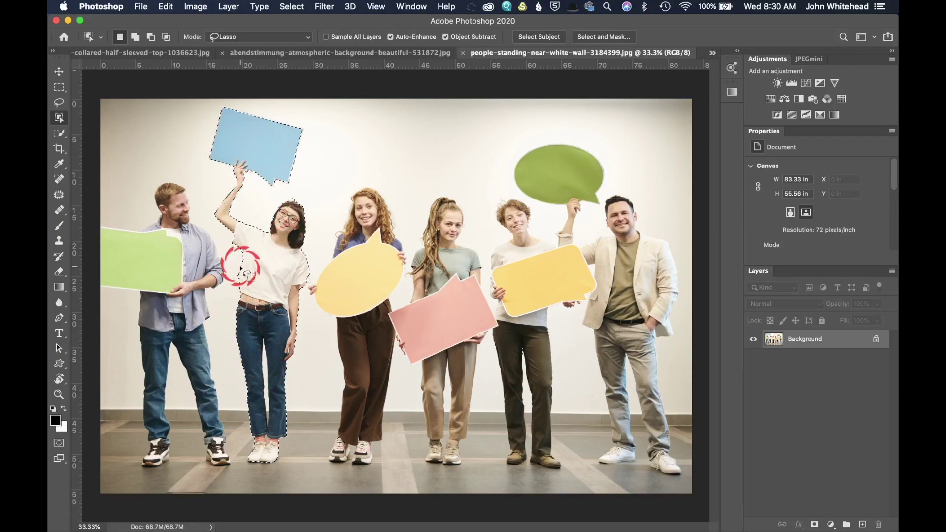
- Refine the selection edges in Select and Mask and apply them with OK
{"action": "left_click", "coordinate": [616, 38]}
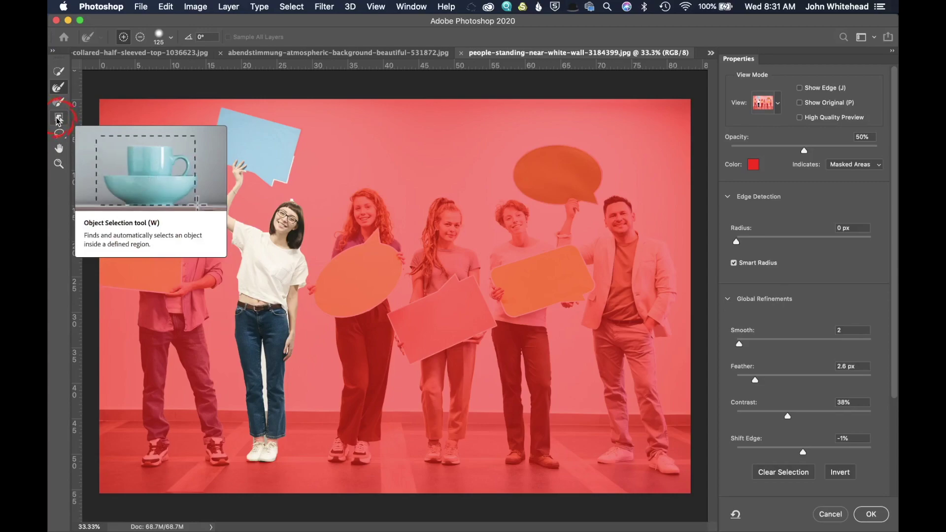
{"action": "left_click", "coordinate": [830, 514]}
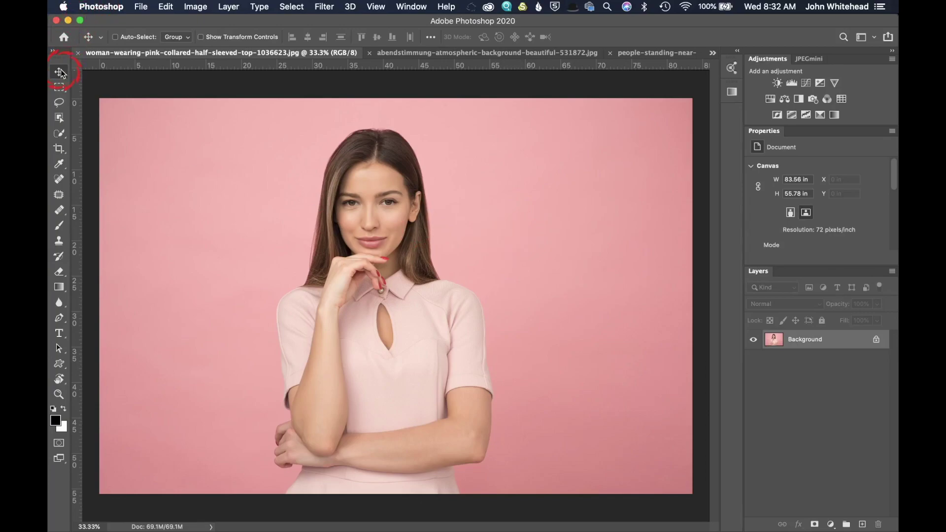
- Drop the woman's portrait onto the lake sunset as Layer 1, float Properties, and remove its background
{"action": "left_click", "coordinate": [445, 53]}
{"action": "left_click_drag", "start_coordinate": [445, 53], "coordinate": [468, 328]}
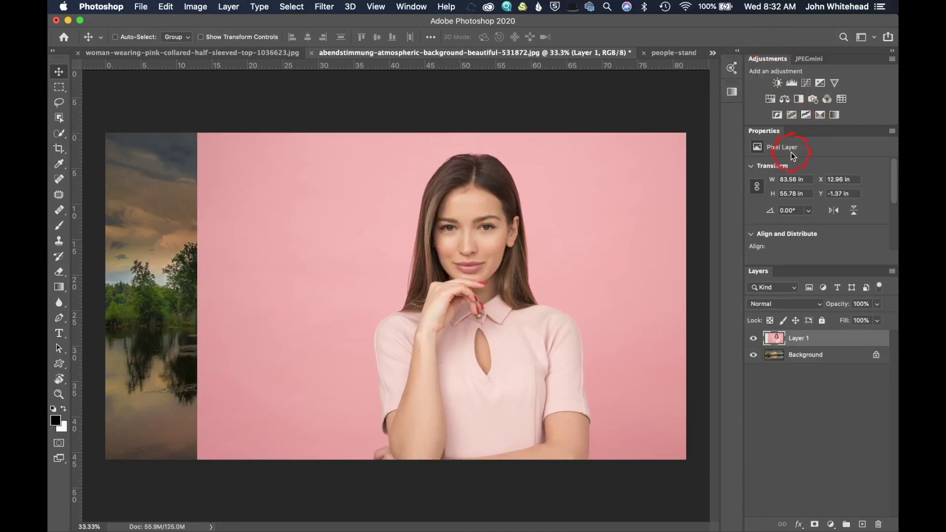
{"action": "left_click_drag", "start_coordinate": [775, 132], "coordinate": [125, 87]}
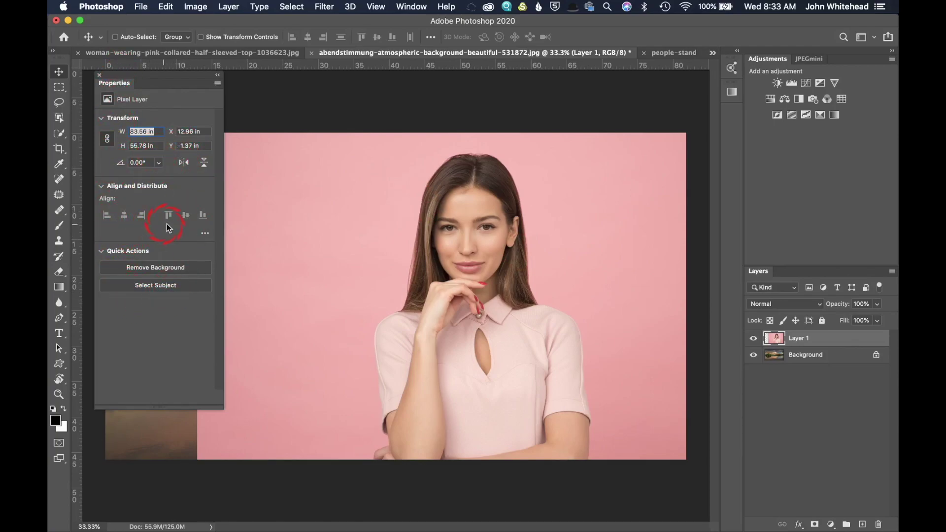
{"action": "left_click", "coordinate": [154, 267]}
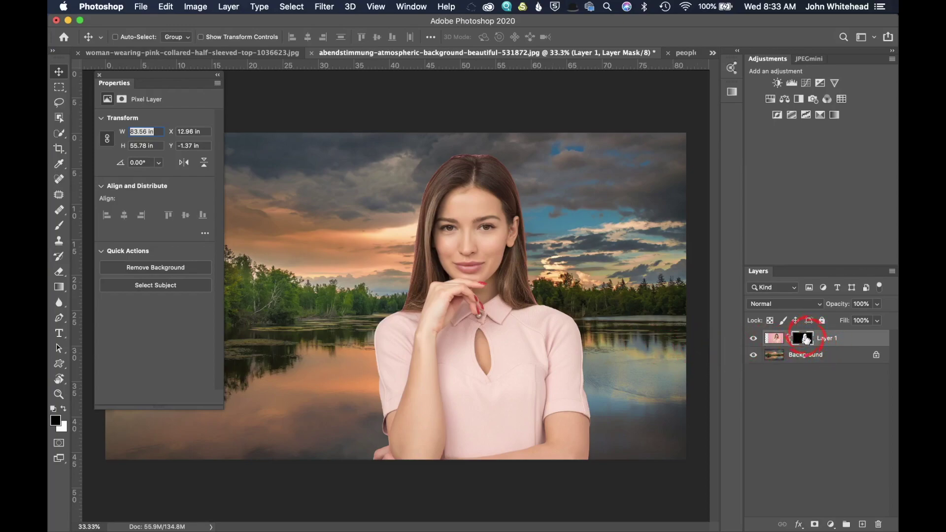
- Show Layer 1's mask settings, at 100% density and 0 px feather
{"action": "left_click", "coordinate": [806, 338]}
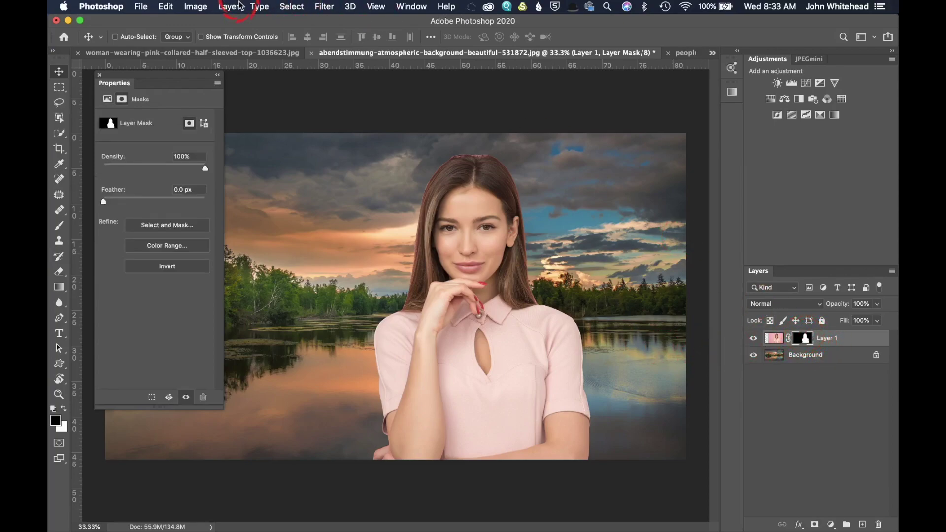
{"action": "left_click", "coordinate": [289, 6]}
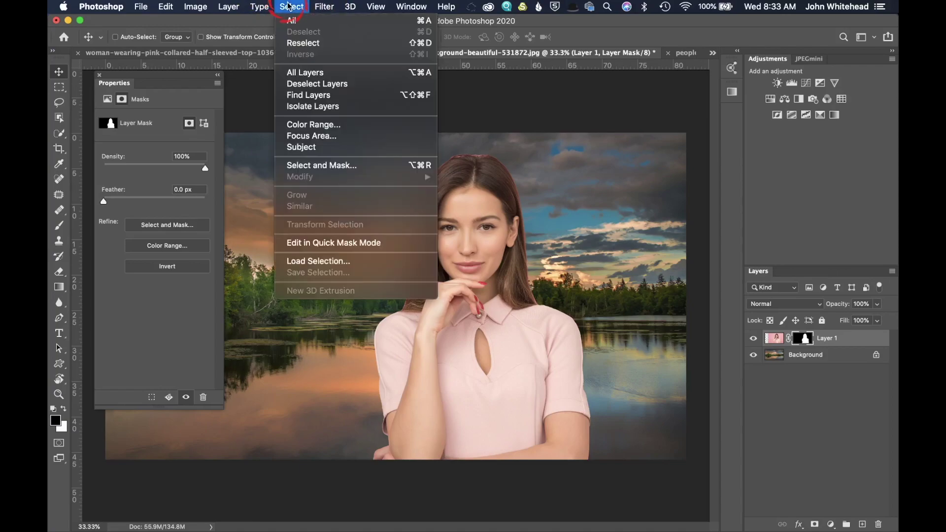
{"action": "left_click", "coordinate": [313, 167]}
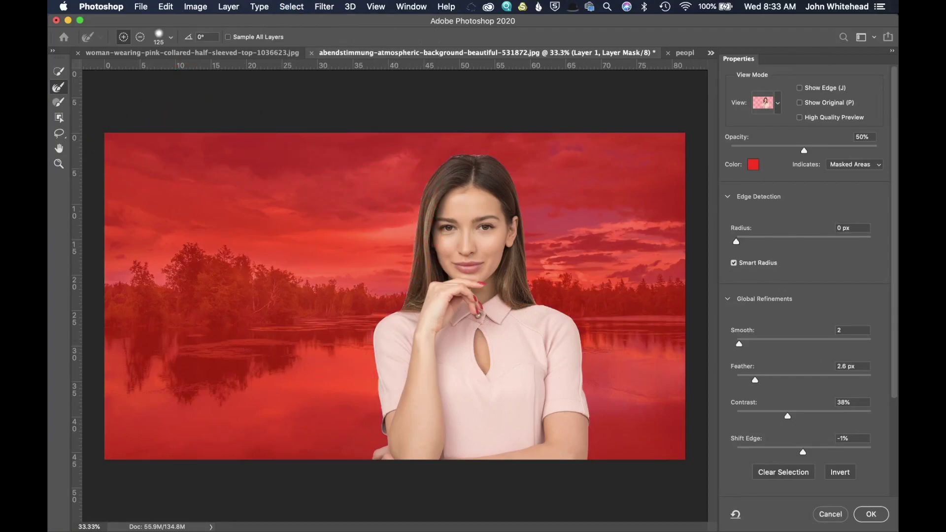
{"action": "scroll", "coordinate": [785, 339], "scroll_direction": "down", "scroll_amount": 5}
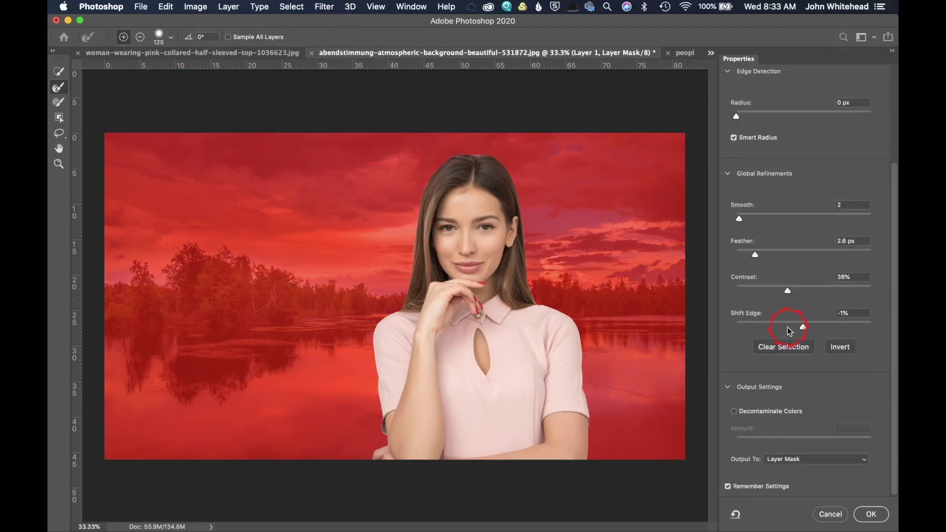
{"action": "left_click", "coordinate": [734, 412]}
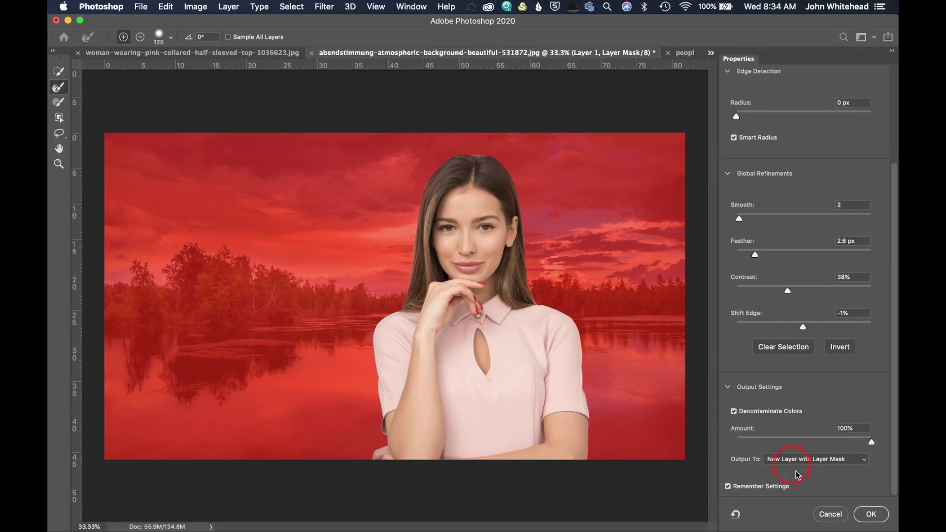
{"action": "left_click", "coordinate": [829, 513]}
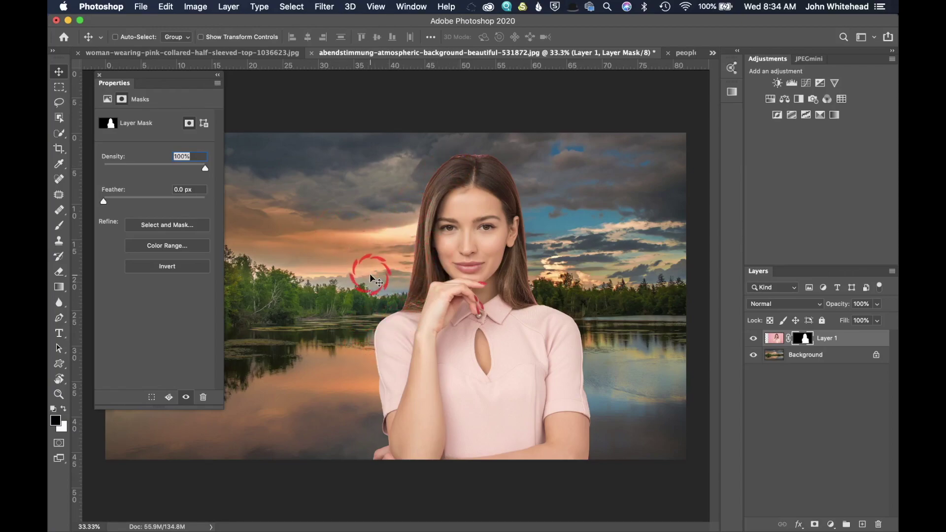
- Undo the background removal, then remove the woman's pink backdrop again
{"action": "key", "text": "Delete"}
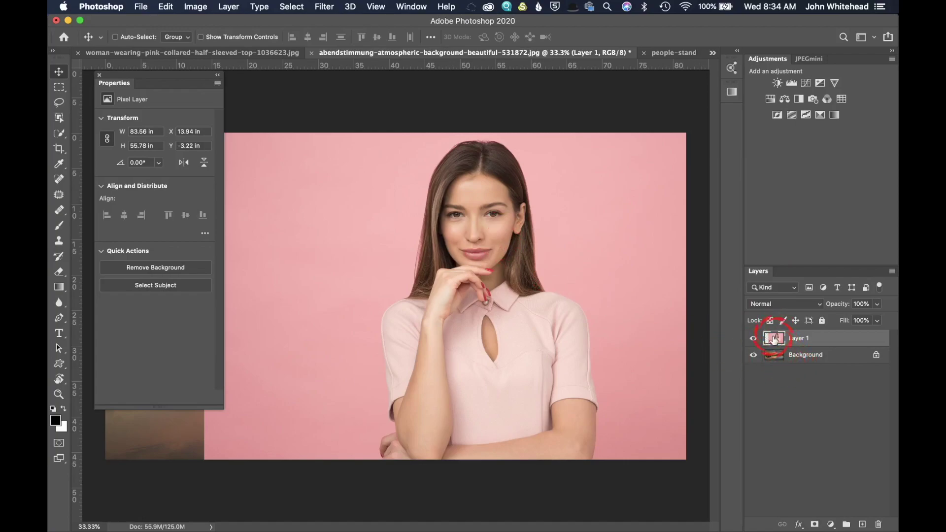
{"action": "left_click", "coordinate": [168, 267]}
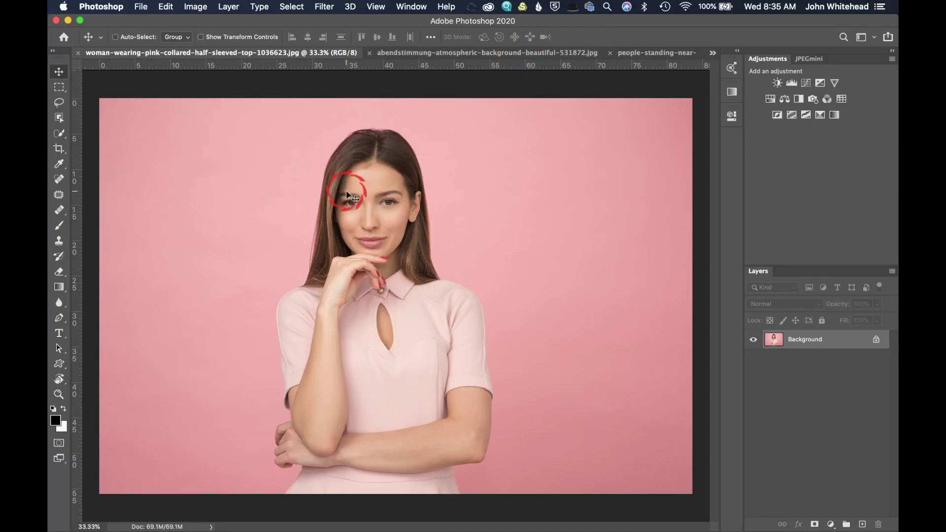
- Close the group photo and lake sunset image without saving, keeping only the portrait
{"action": "left_click", "coordinate": [140, 6]}
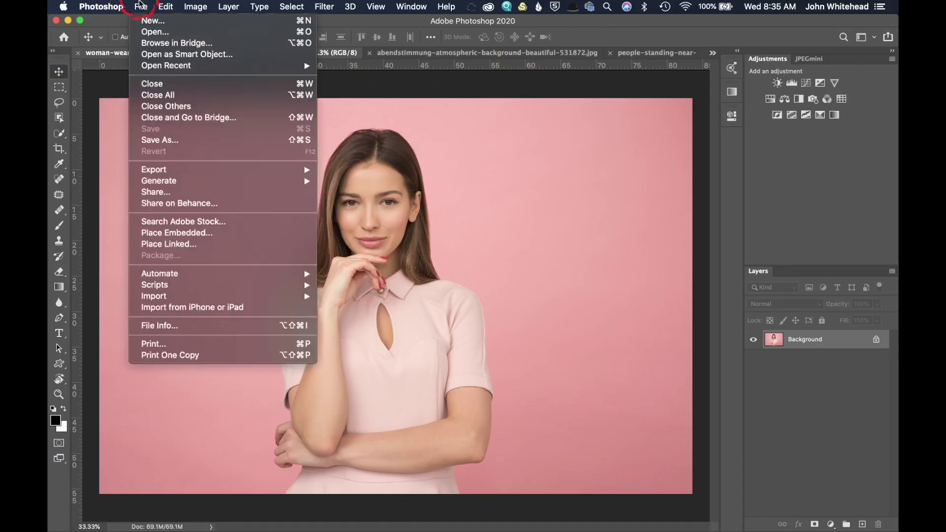
{"action": "left_click", "coordinate": [160, 109]}
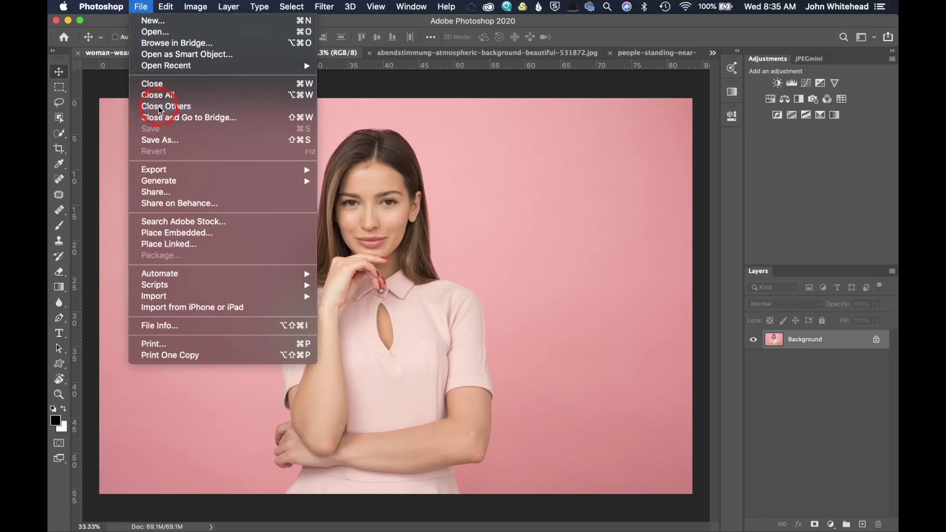
{"action": "left_click", "coordinate": [443, 210]}
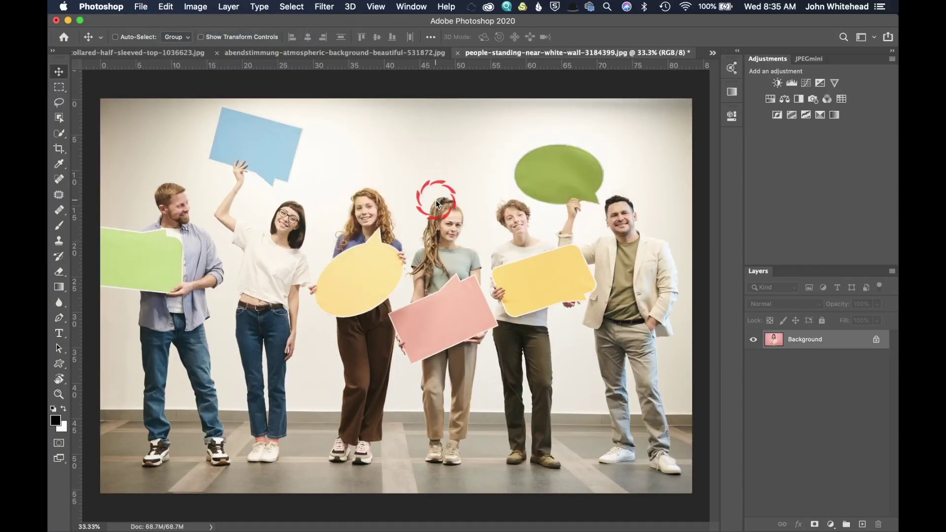
{"action": "left_click", "coordinate": [435, 204]}
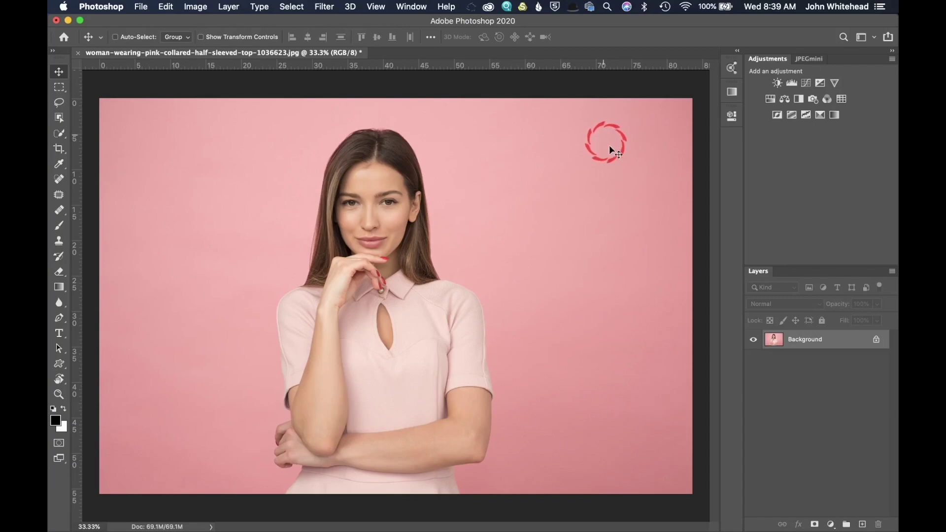
- Show the Gradients panel from the Window menu
{"action": "left_click", "coordinate": [408, 4]}
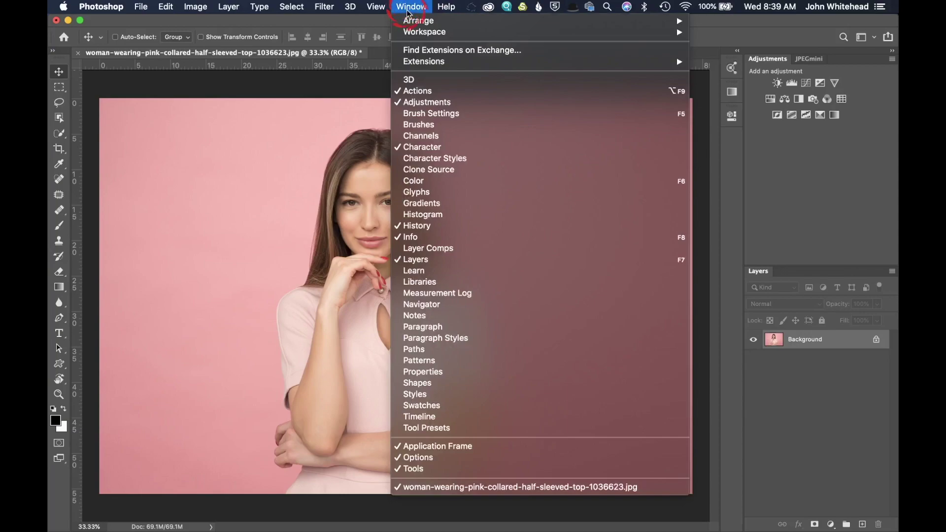
{"action": "left_click", "coordinate": [431, 204]}
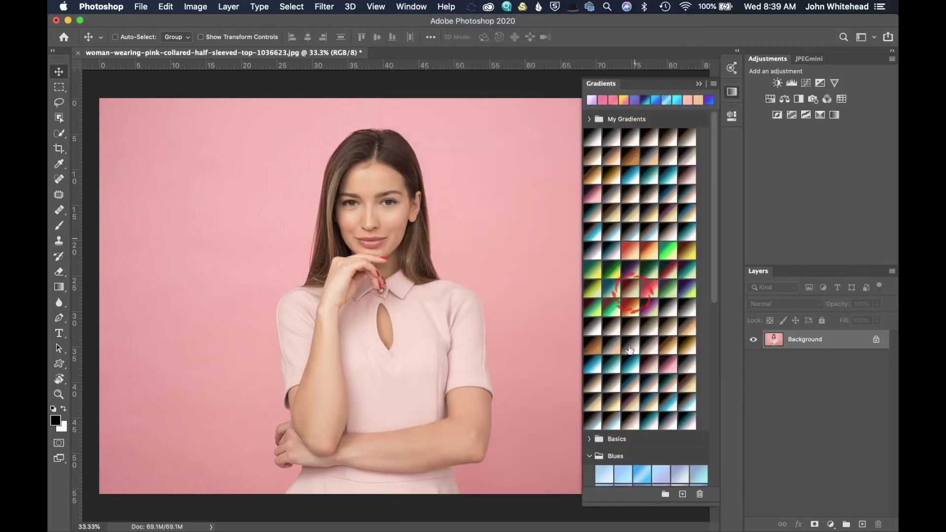
{"action": "left_click", "coordinate": [687, 213]}
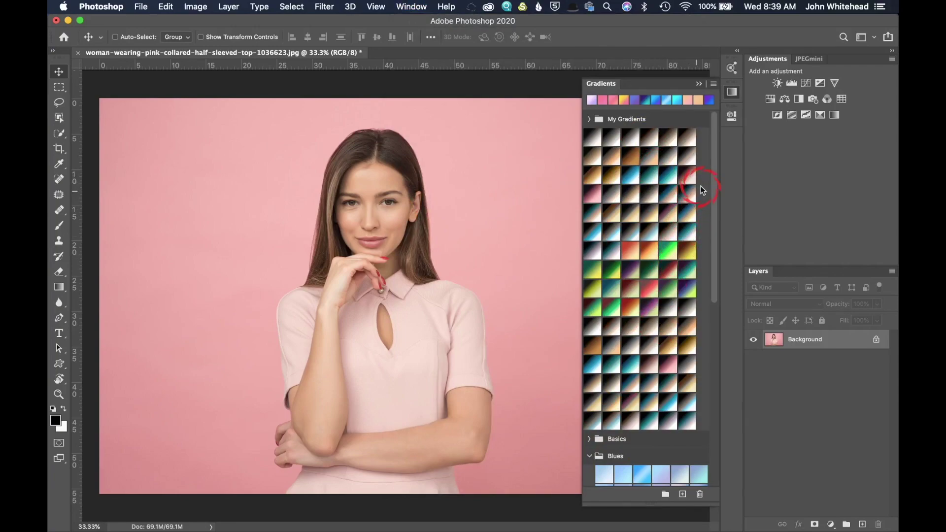
{"action": "left_click_drag", "start_coordinate": [717, 173], "coordinate": [725, 233]}
- Collapse the Blues, Pinks and Pastels gradient folders
{"action": "left_click", "coordinate": [589, 343]}
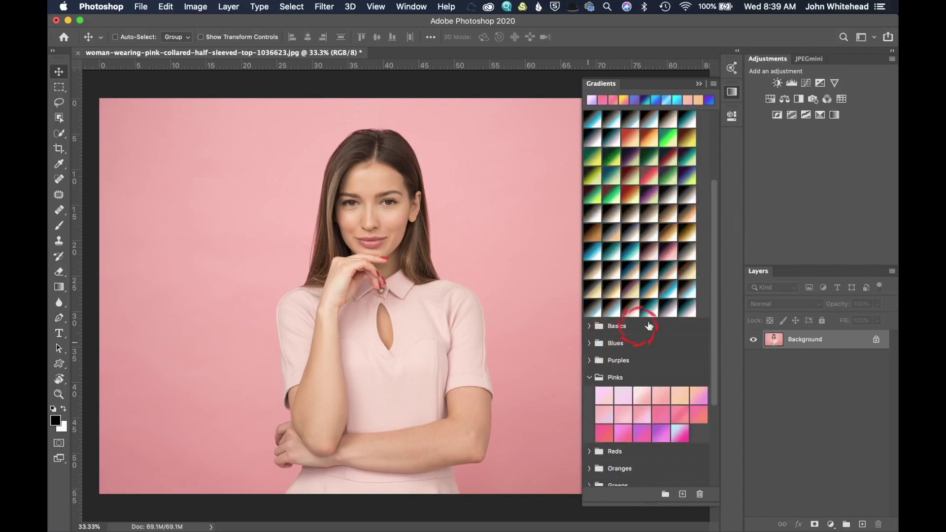
{"action": "scroll", "coordinate": [645, 305], "scroll_direction": "down", "scroll_amount": 3}
{"action": "left_click", "coordinate": [590, 246]}
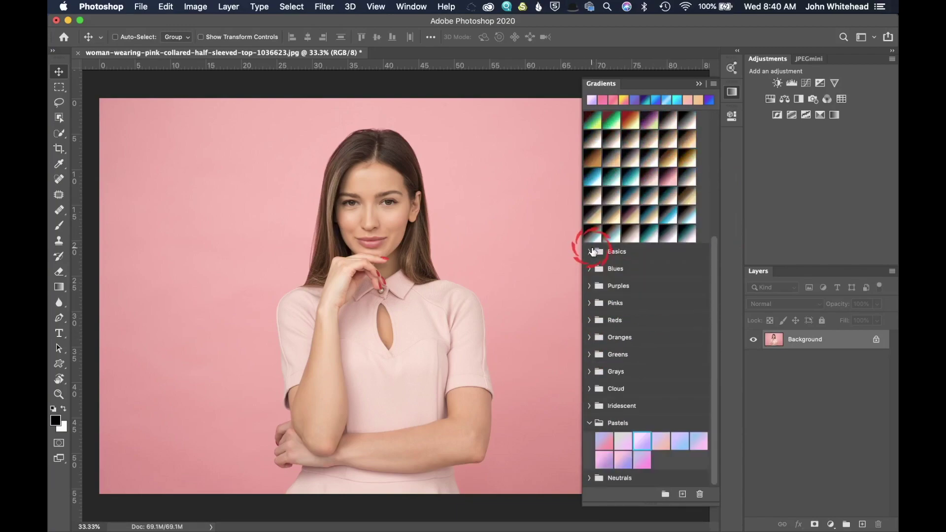
{"action": "left_click", "coordinate": [590, 423]}
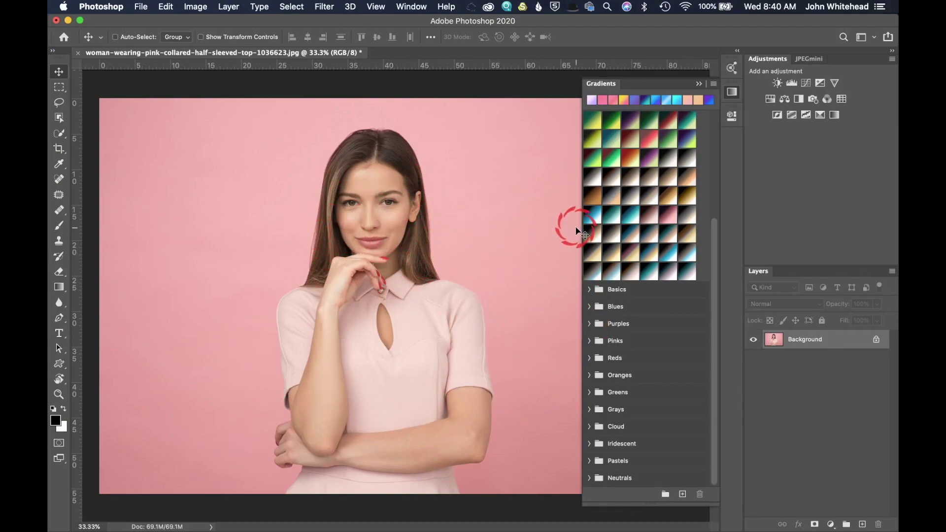
- Add a Blues Gradient Fill layer over the portrait in Color mode at 57% opacity
{"action": "left_click", "coordinate": [589, 307]}
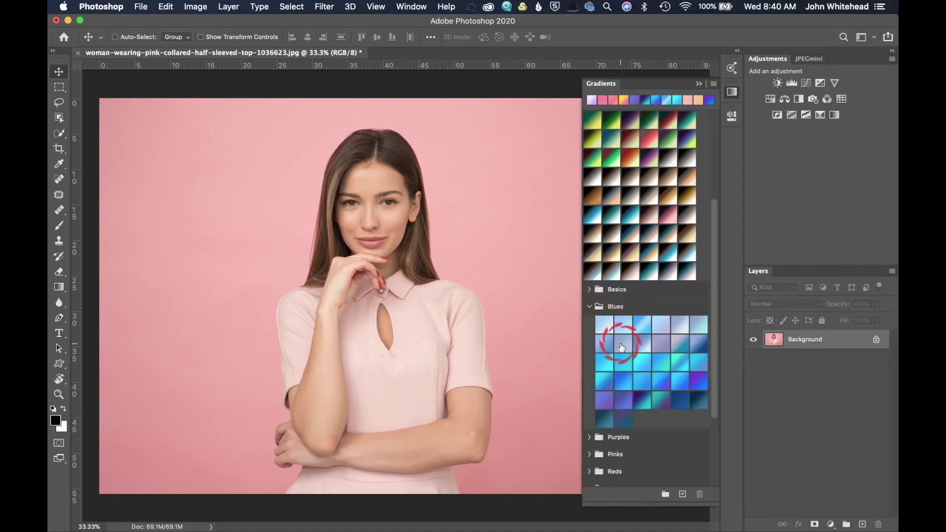
{"action": "left_click_drag", "start_coordinate": [652, 363], "coordinate": [402, 264]}
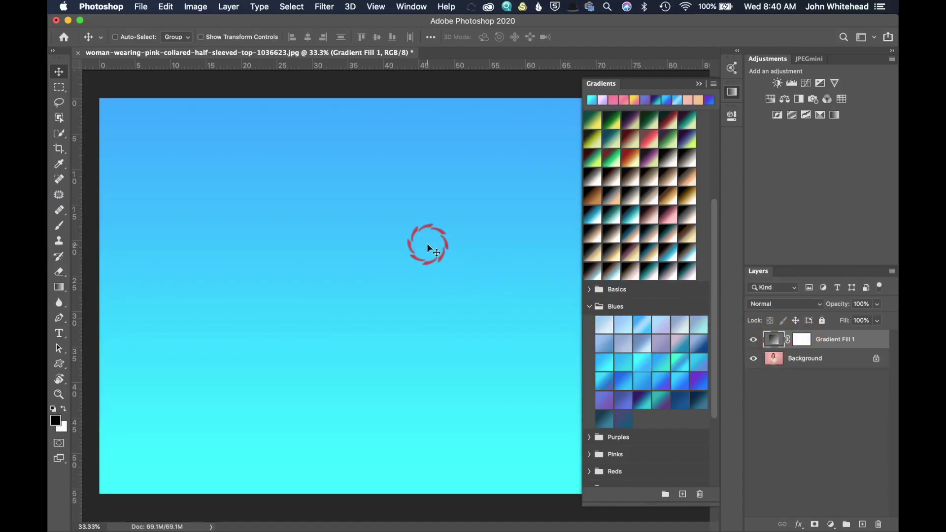
{"action": "left_click", "coordinate": [818, 307]}
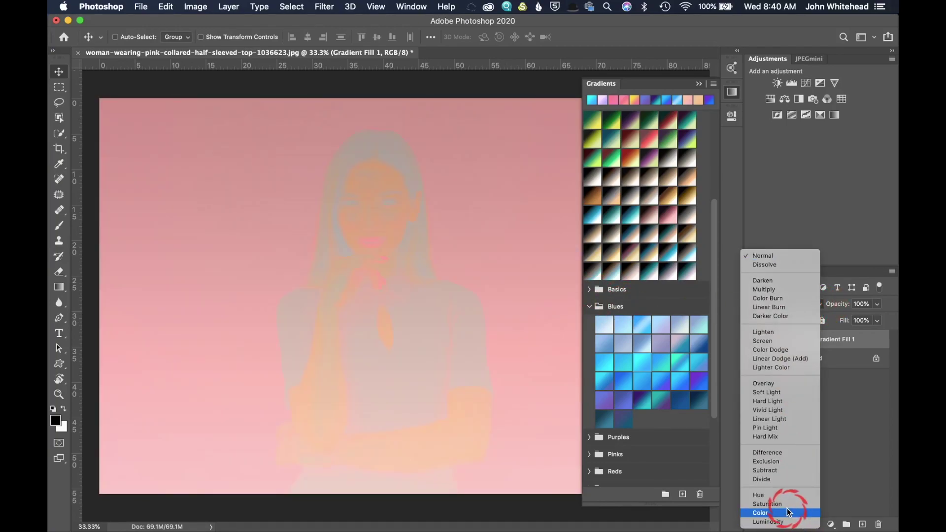
{"action": "left_click", "coordinate": [786, 513]}
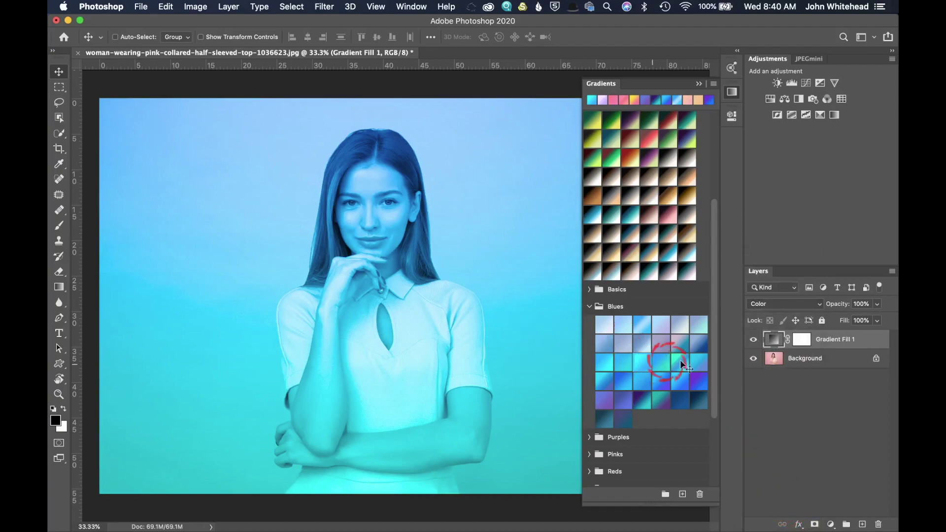
{"action": "left_click", "coordinate": [773, 358]}
{"action": "left_click_drag", "start_coordinate": [775, 343], "coordinate": [583, 325]}
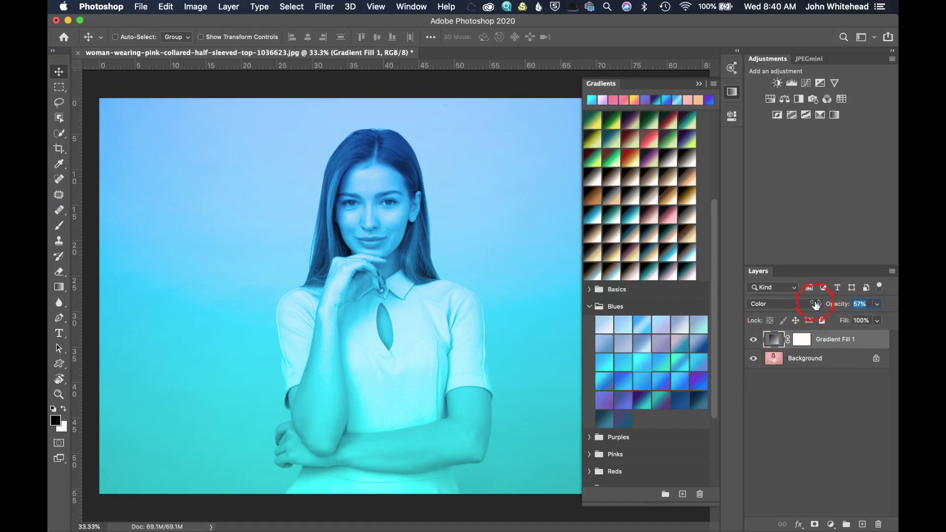
{"action": "left_click_drag", "start_coordinate": [580, 328], "coordinate": [607, 333]}
- Try lavender, teal and other Blues gradients, then orange and peach Oranges gradients
{"action": "left_click", "coordinate": [605, 341]}
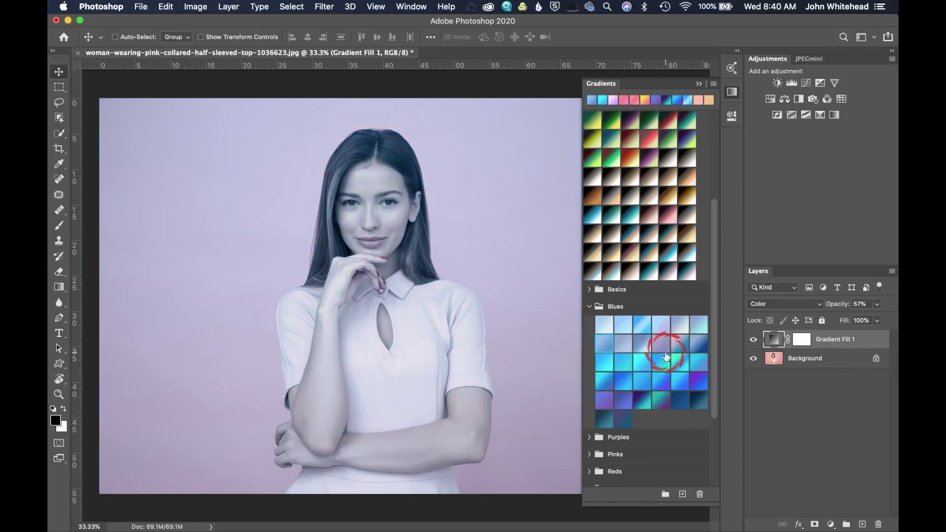
{"action": "left_click", "coordinate": [697, 343]}
{"action": "left_click", "coordinate": [698, 358]}
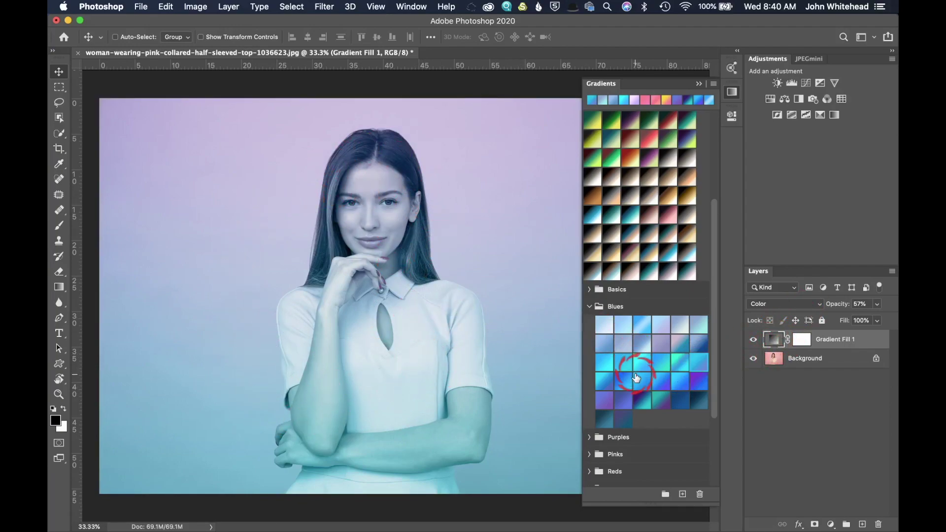
{"action": "scroll", "coordinate": [636, 378], "scroll_direction": "down", "scroll_amount": 5}
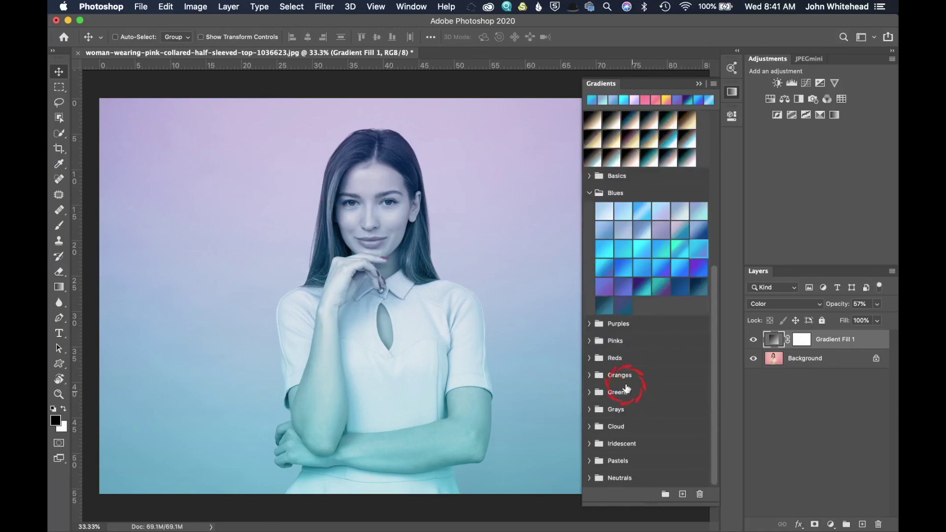
{"action": "left_click", "coordinate": [590, 376]}
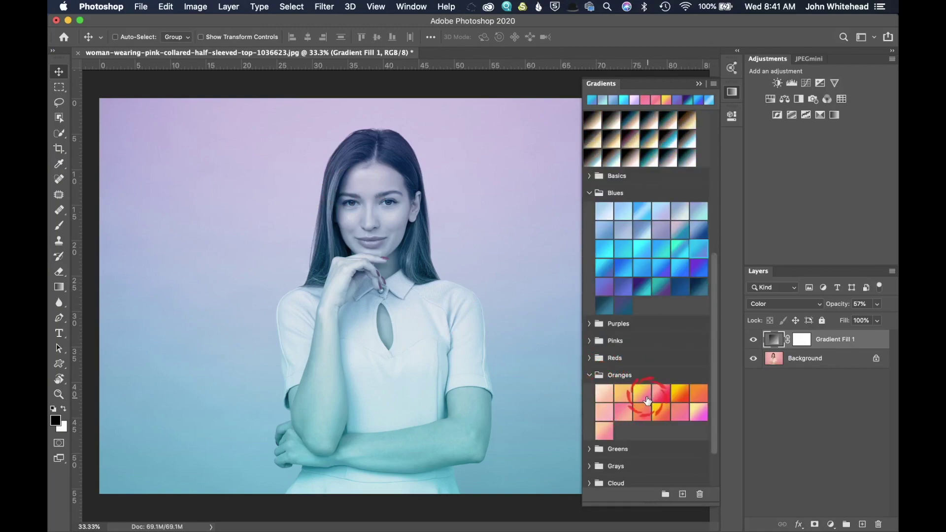
{"action": "left_click", "coordinate": [643, 394]}
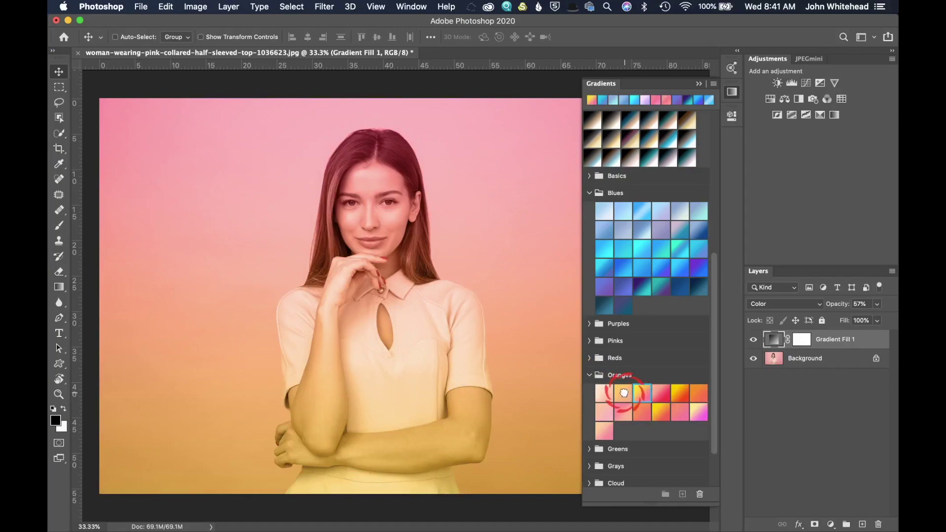
{"action": "left_click", "coordinate": [624, 394]}
- Tint the portrait with a pink gradient from the Pastels folder
{"action": "scroll", "coordinate": [626, 399], "scroll_direction": "down", "scroll_amount": 3}
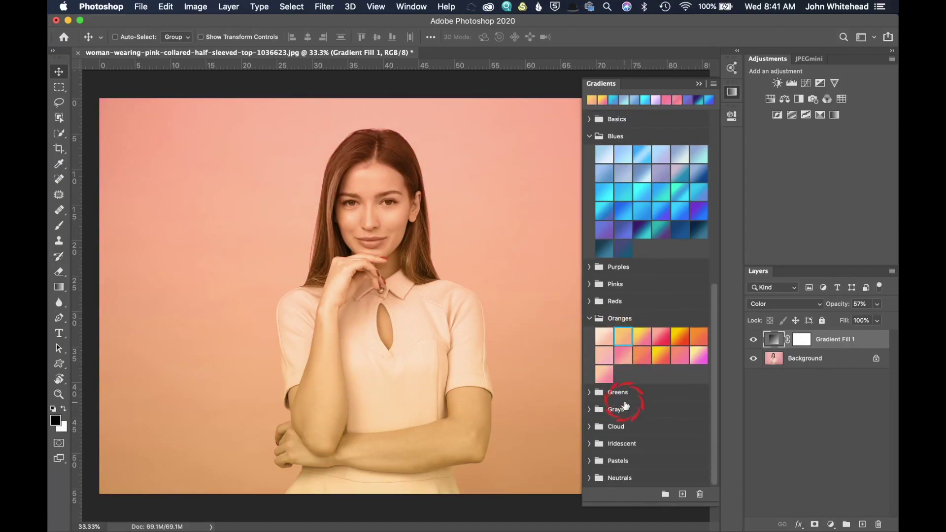
{"action": "left_click", "coordinate": [590, 462]}
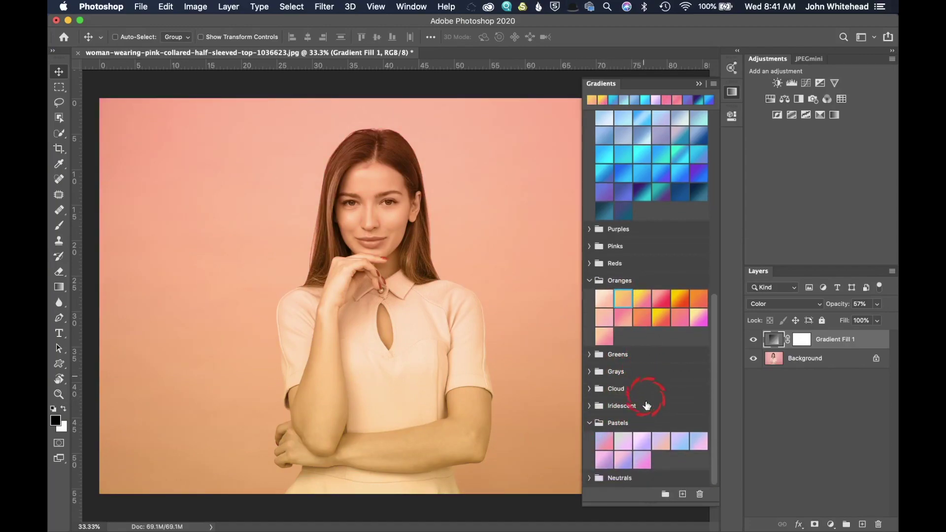
{"action": "left_click", "coordinate": [624, 441]}
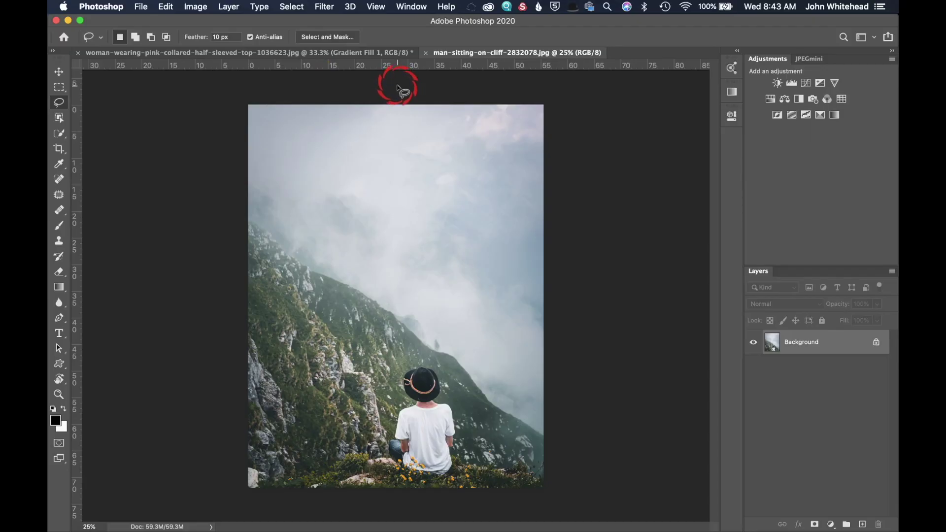
- Draw a loose lasso selection around the seated man and his hat
{"action": "left_click_drag", "start_coordinate": [398, 88], "coordinate": [381, 93]}
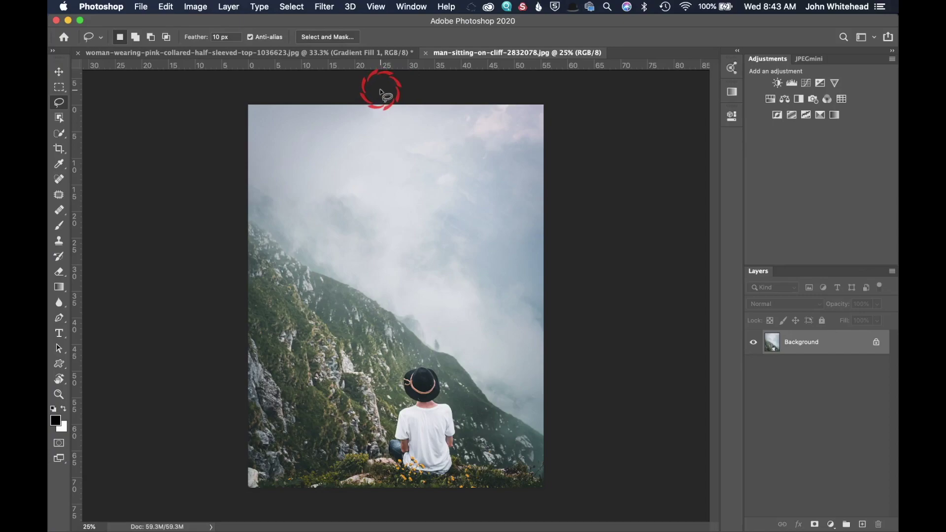
{"action": "mouse_move", "coordinate": [381, 93]}
{"action": "left_mouse_down"}
{"action": "mouse_move", "coordinate": [375, 329]}
{"action": "mouse_move", "coordinate": [429, 365]}
{"action": "mouse_move", "coordinate": [407, 360]}
{"action": "mouse_move", "coordinate": [393, 372]}
{"action": "mouse_move", "coordinate": [400, 398]}
{"action": "mouse_move", "coordinate": [380, 443]}
{"action": "mouse_move", "coordinate": [416, 482]}
{"action": "mouse_move", "coordinate": [463, 474]}
{"action": "mouse_move", "coordinate": [464, 418]}
{"action": "mouse_move", "coordinate": [430, 354]}
{"action": "left_mouse_up"}
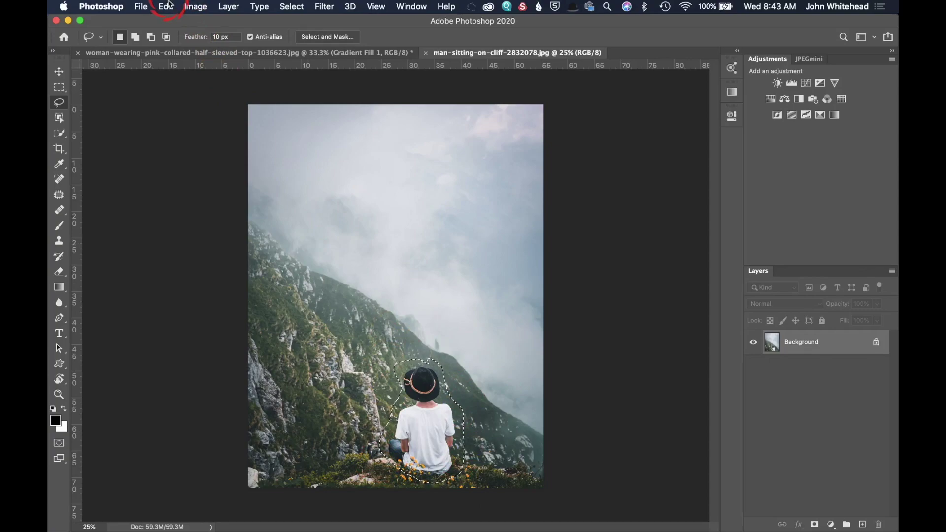
{"action": "left_click", "coordinate": [166, 6]}
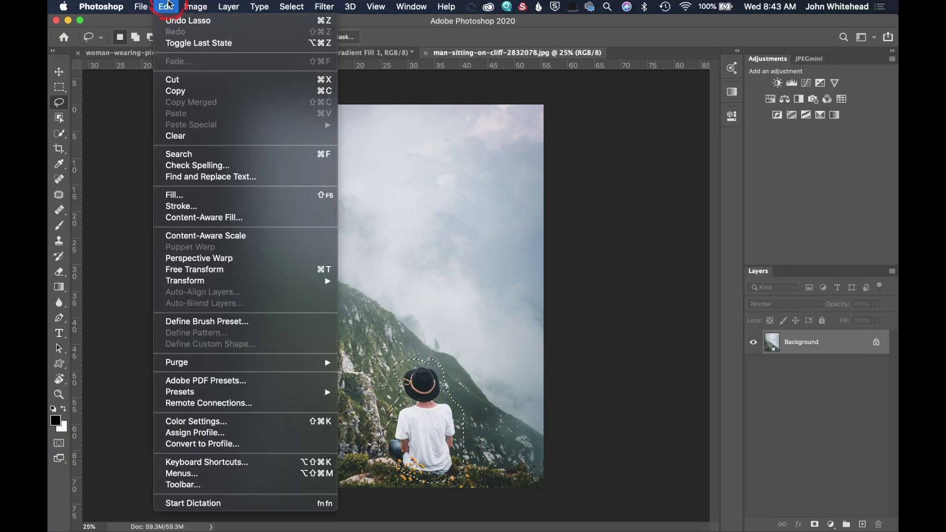
- Open Content-Aware Fill for the selected man and set Sampling Area to Custom
{"action": "left_click", "coordinate": [187, 218]}
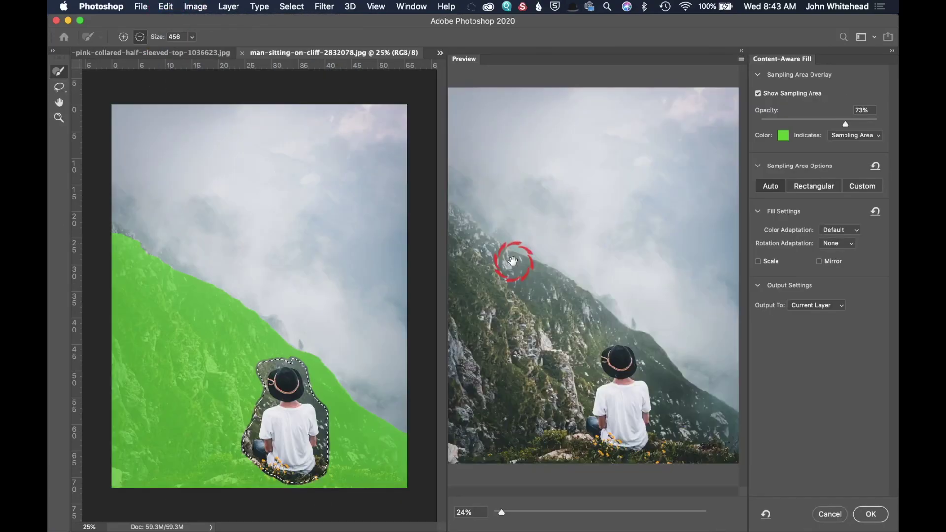
{"action": "scroll", "coordinate": [552, 327], "scroll_direction": "up", "scroll_amount": 5}
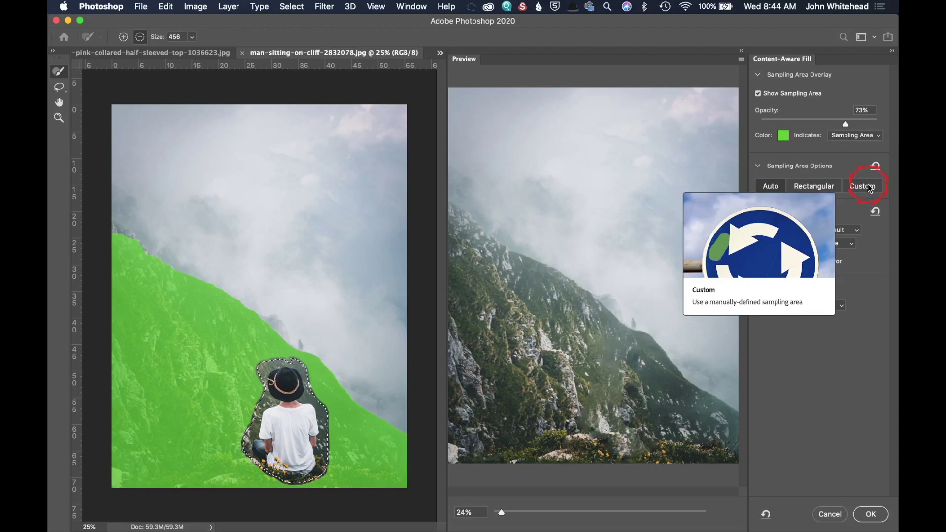
{"action": "left_click", "coordinate": [870, 187]}
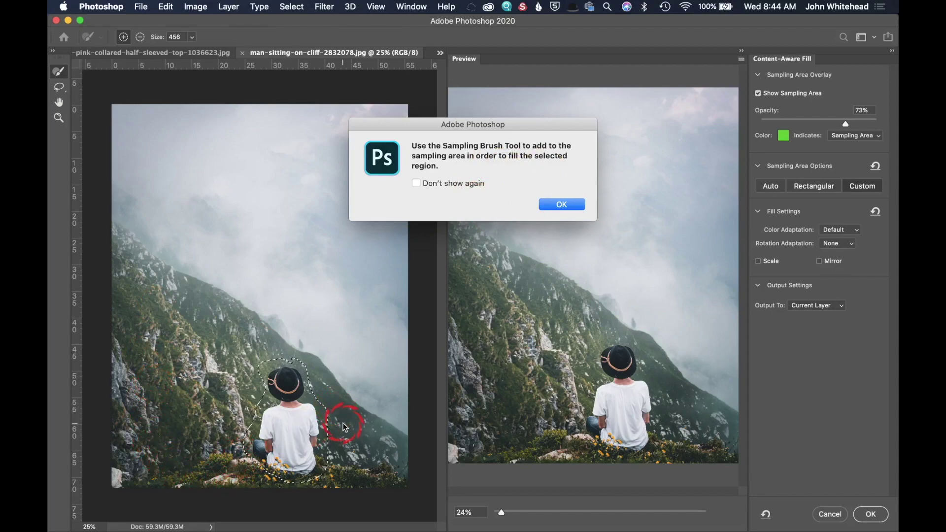
- Sample the slope left of the man and the ground below him, then apply the fill
{"action": "left_click", "coordinate": [562, 204]}
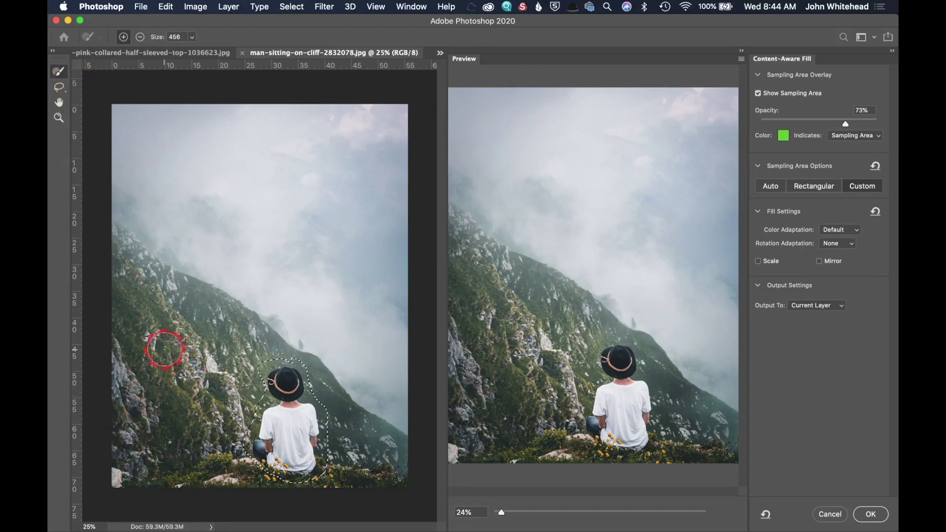
{"action": "mouse_move", "coordinate": [164, 349]}
{"action": "left_mouse_down"}
{"action": "mouse_move", "coordinate": [165, 478]}
{"action": "mouse_move", "coordinate": [186, 476]}
{"action": "mouse_move", "coordinate": [195, 458]}
{"action": "mouse_move", "coordinate": [252, 482]}
{"action": "mouse_move", "coordinate": [228, 439]}
{"action": "mouse_move", "coordinate": [224, 335]}
{"action": "mouse_move", "coordinate": [169, 343]}
{"action": "mouse_move", "coordinate": [191, 415]}
{"action": "mouse_move", "coordinate": [187, 465]}
{"action": "mouse_move", "coordinate": [202, 355]}
{"action": "mouse_move", "coordinate": [216, 441]}
{"action": "mouse_move", "coordinate": [237, 355]}
{"action": "left_mouse_up"}
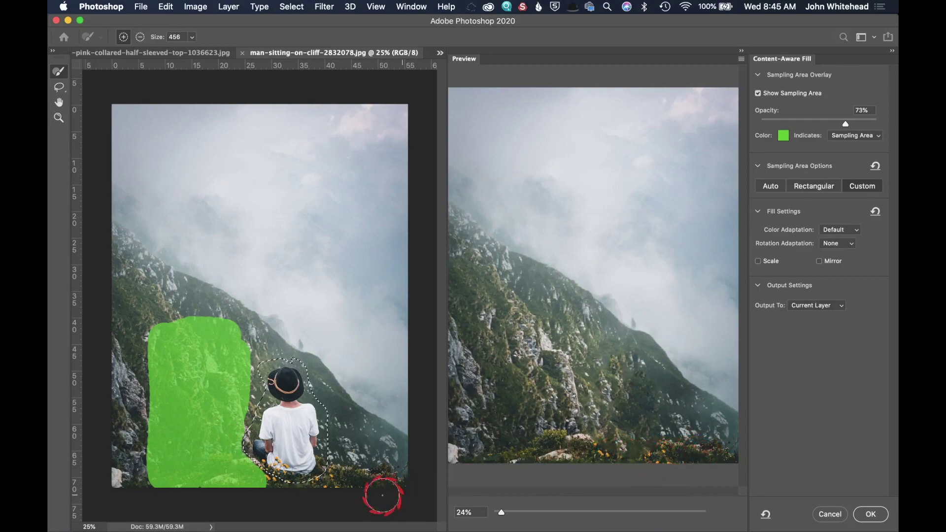
{"action": "mouse_move", "coordinate": [327, 481]}
{"action": "left_mouse_down"}
{"action": "mouse_move", "coordinate": [315, 489]}
{"action": "mouse_move", "coordinate": [338, 490]}
{"action": "left_mouse_up"}
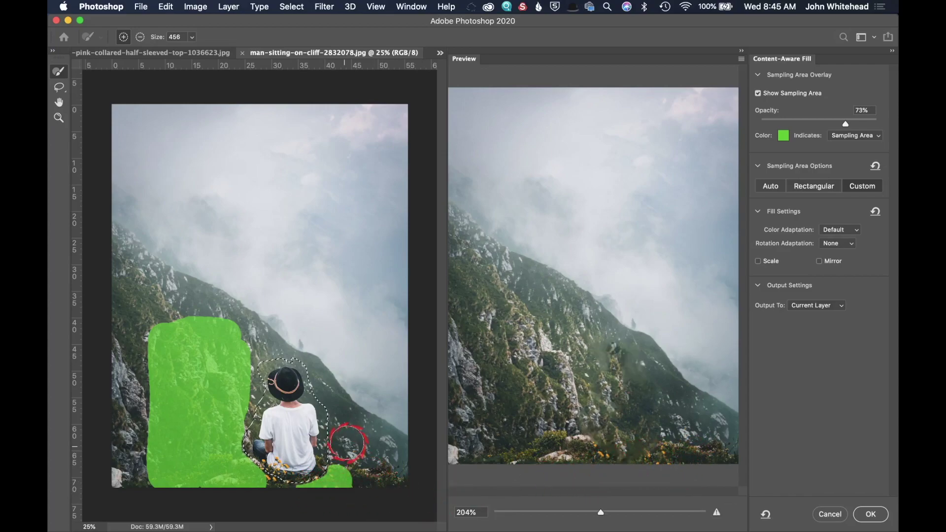
{"action": "left_click", "coordinate": [871, 514]}
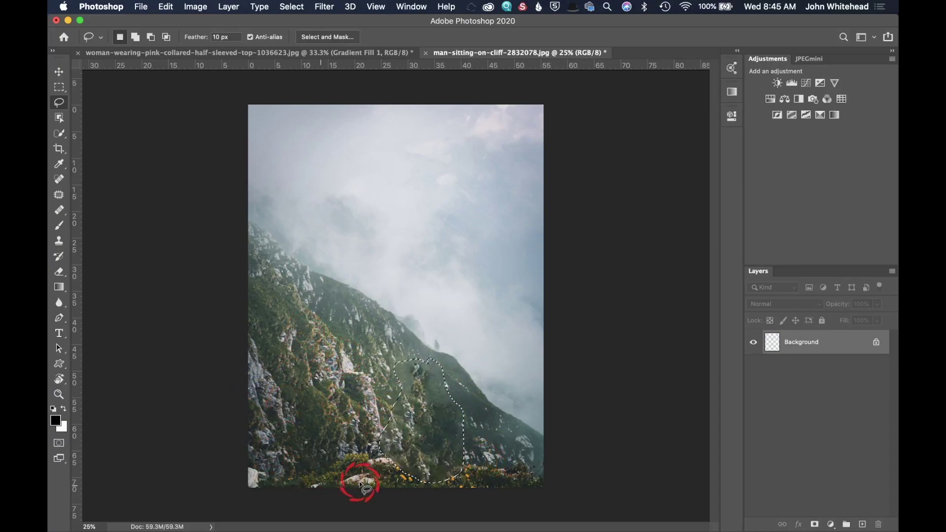
- Deselect the filled area, then clone-stamp texture over the filled slope to blend it
{"action": "key", "text": "super+d"}
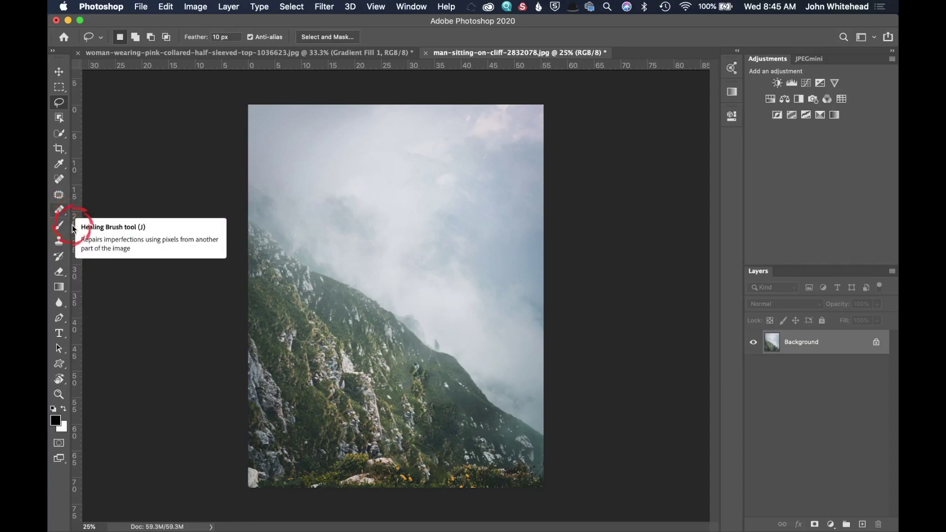
{"action": "left_click", "coordinate": [59, 241]}
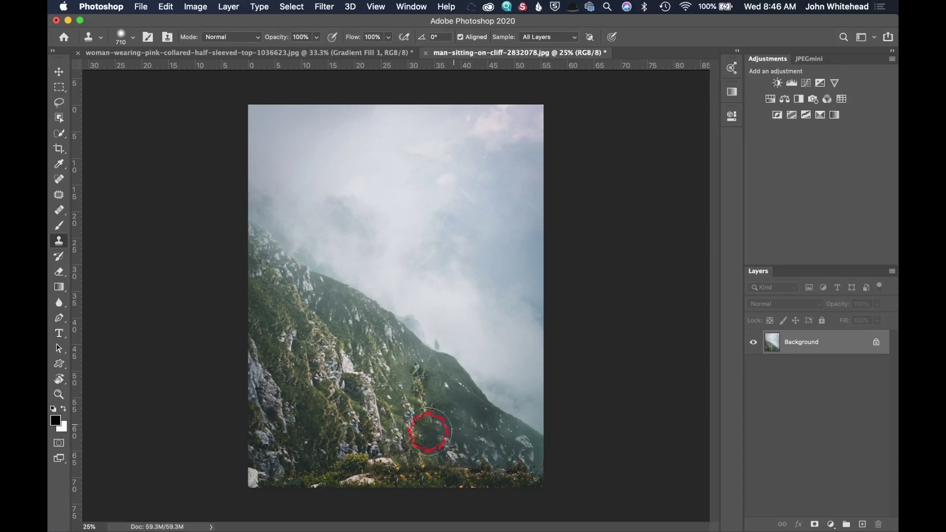
{"action": "left_click_drag", "start_coordinate": [473, 412], "coordinate": [447, 420]}
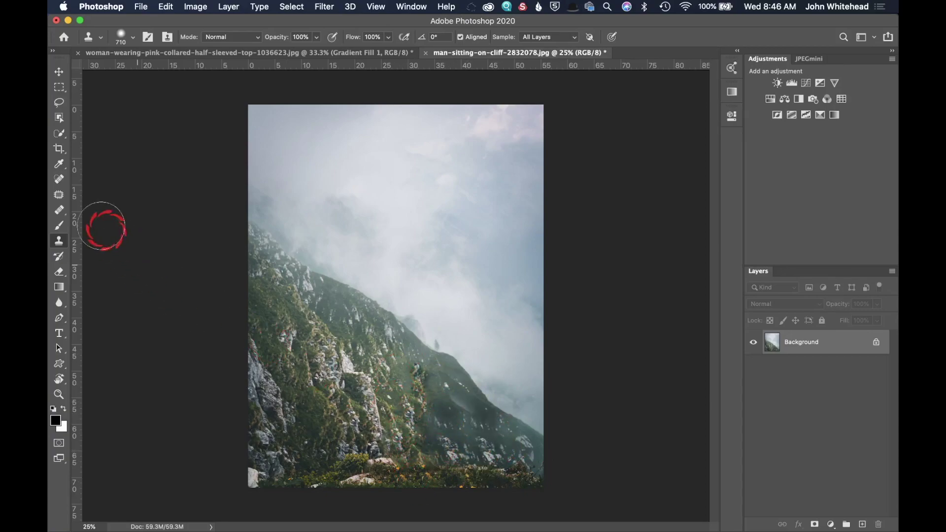